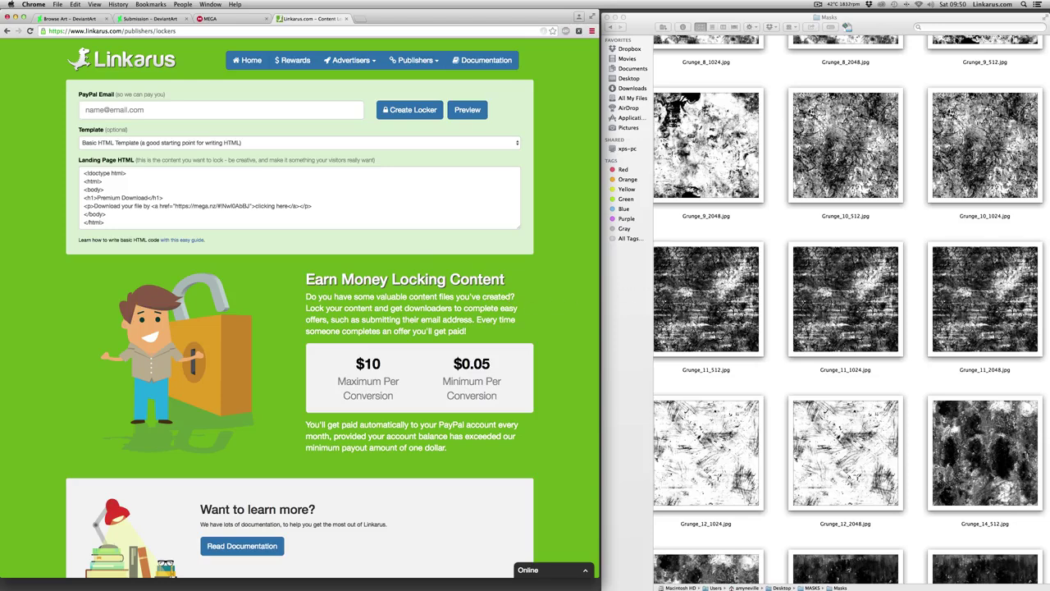
scroll(888, 219, up, 10)
scroll(876, 222, up, 4)
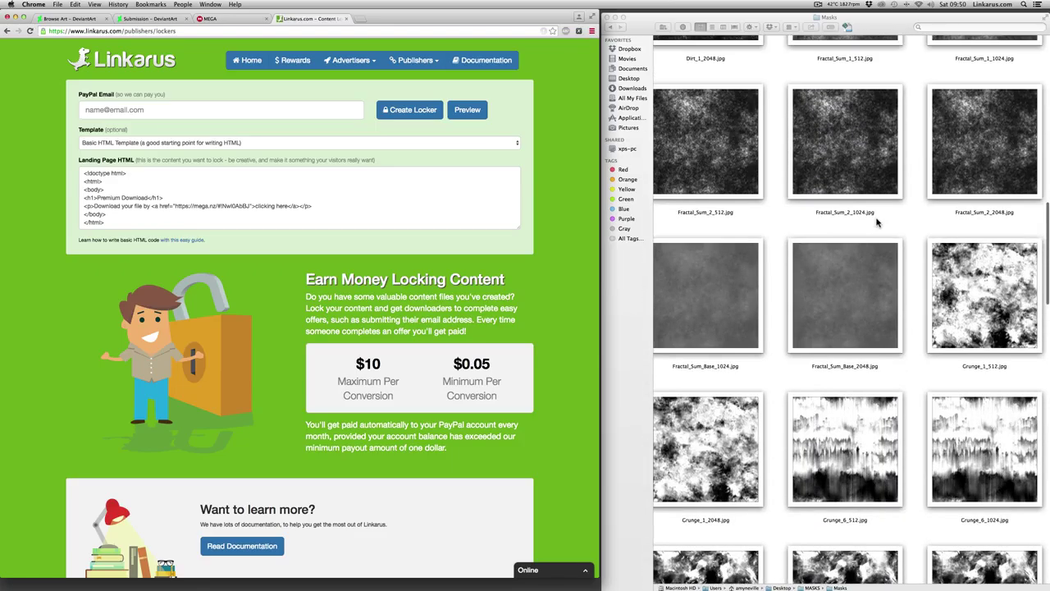
scroll(875, 222, down, 12)
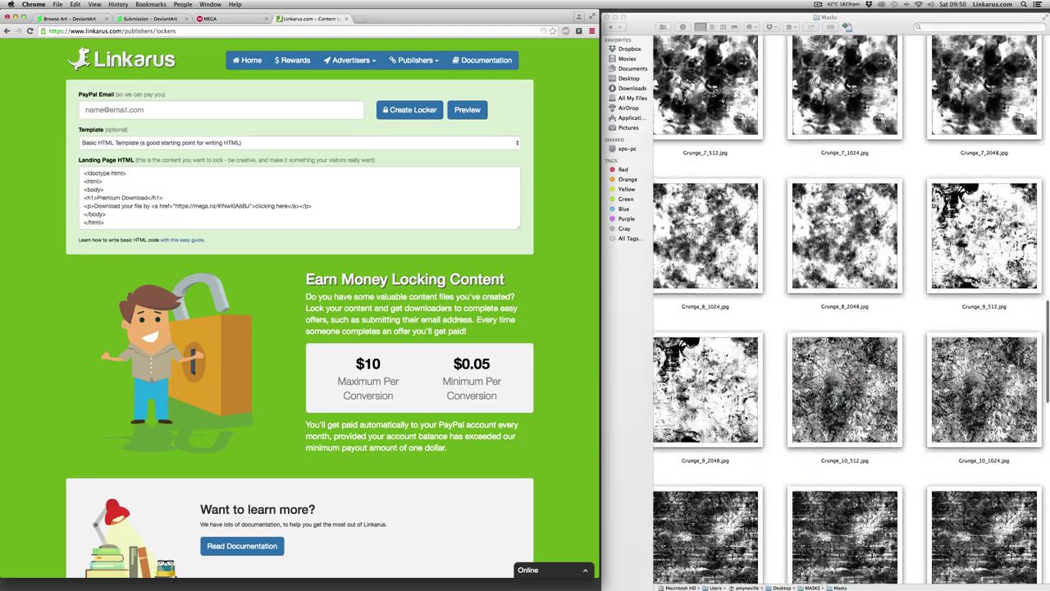
scroll(876, 222, down, 15)
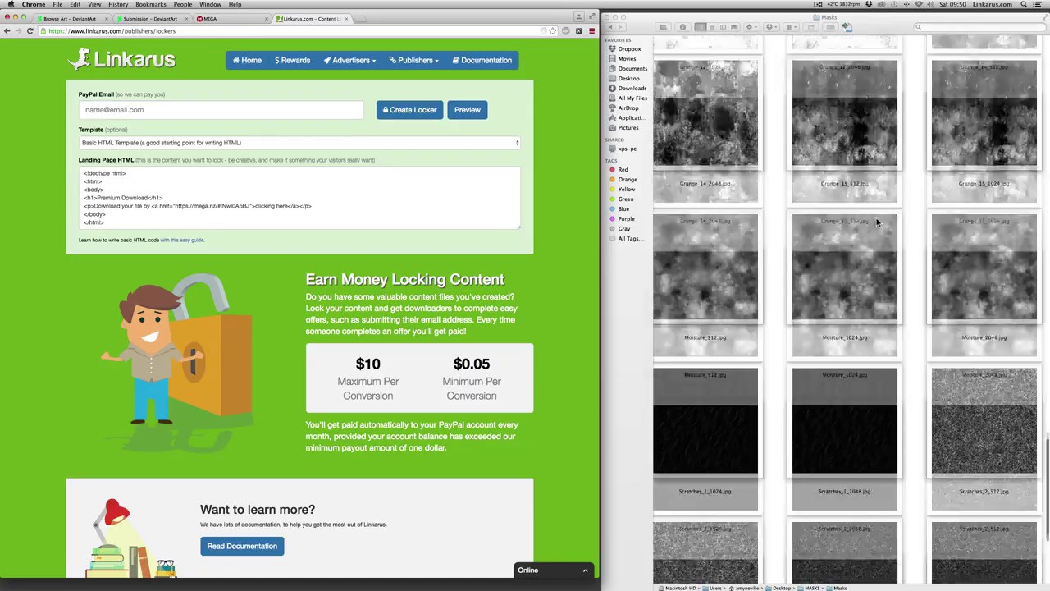
scroll(876, 222, up, 15)
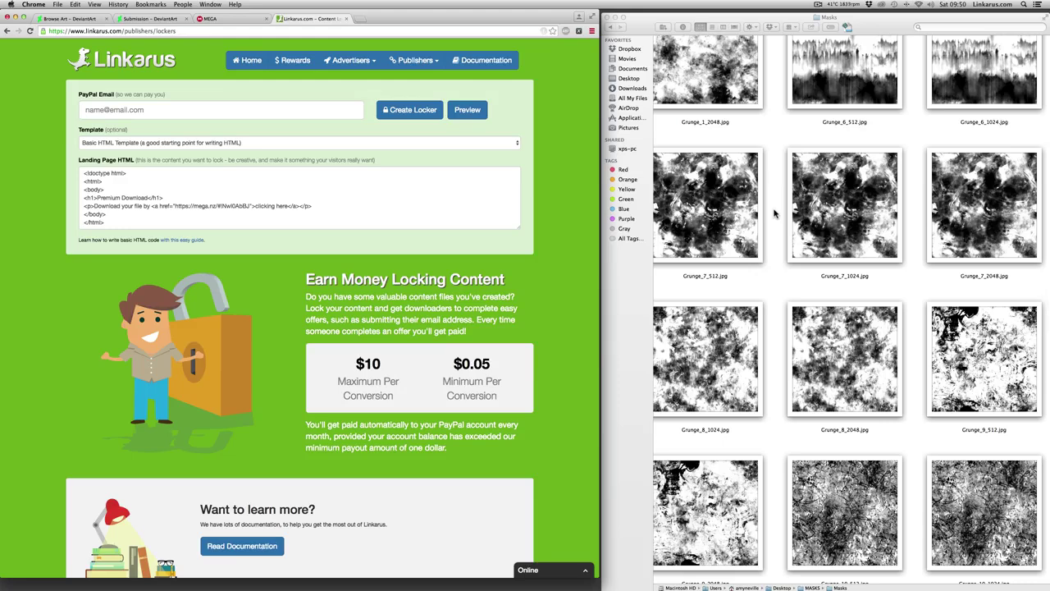
scroll(773, 213, up, 10)
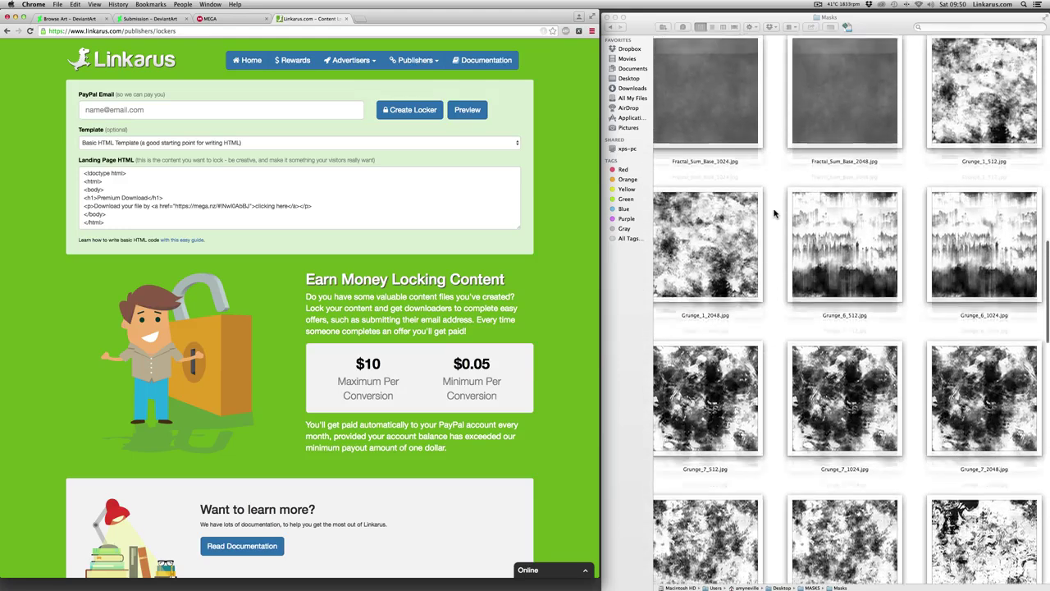
scroll(773, 213, up, 5)
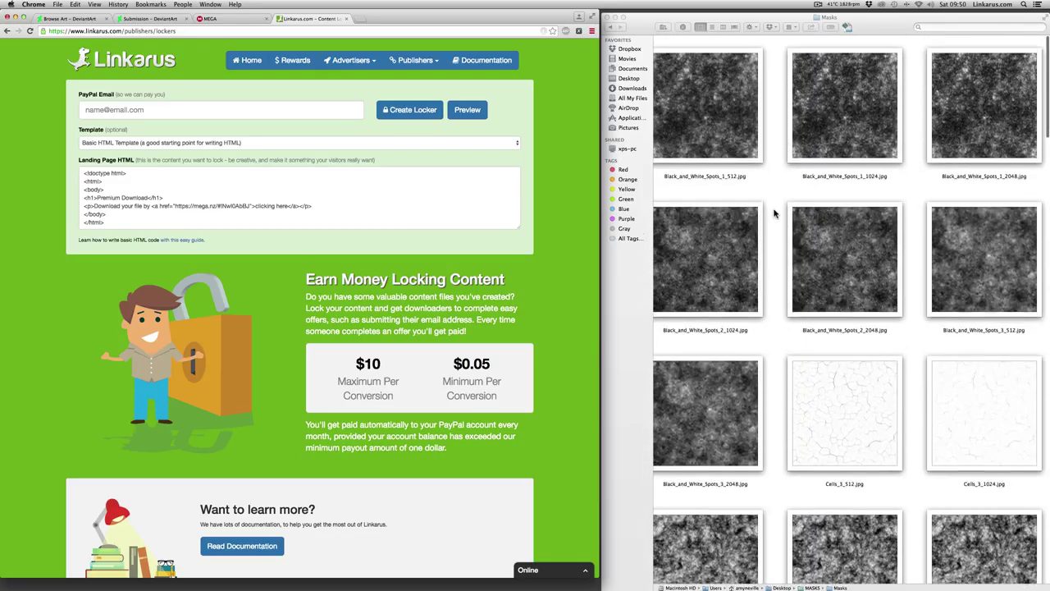
scroll(773, 213, down, 12)
scroll(773, 214, down, 8)
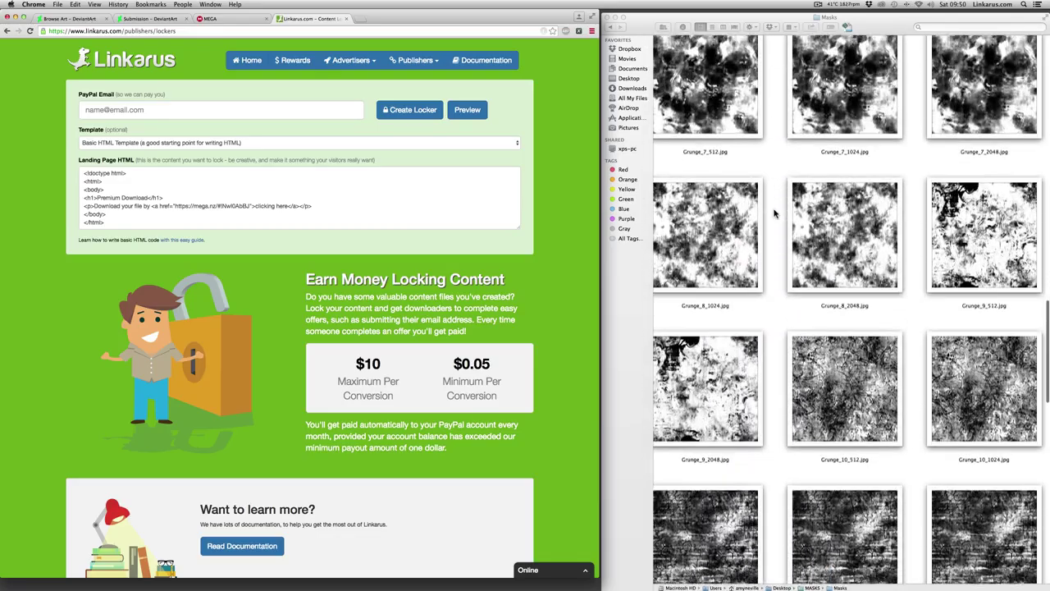
scroll(773, 213, up, 12)
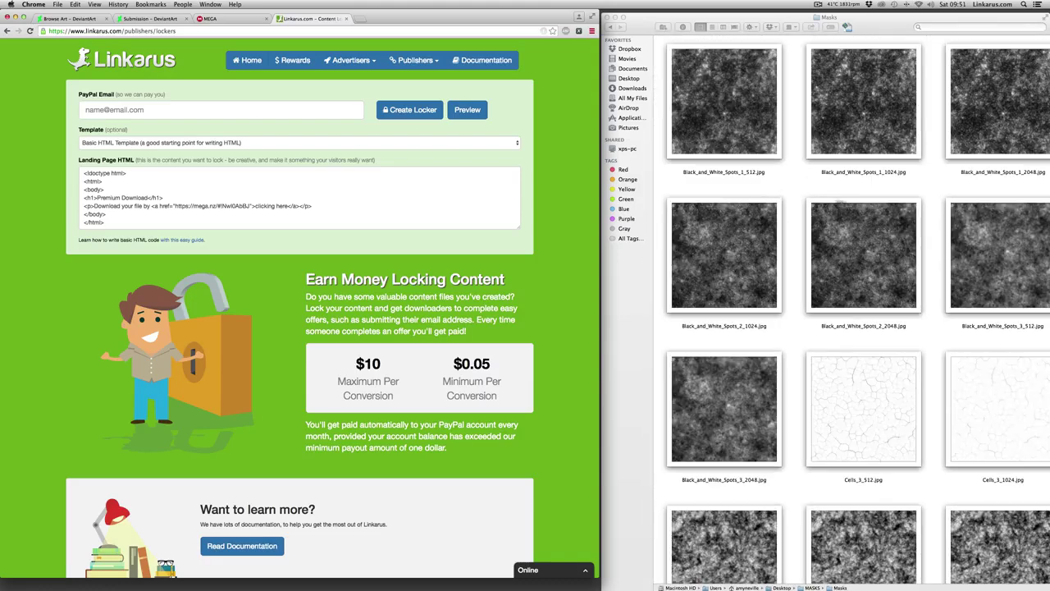
scroll(839, 189, down, 8)
scroll(839, 194, down, 10)
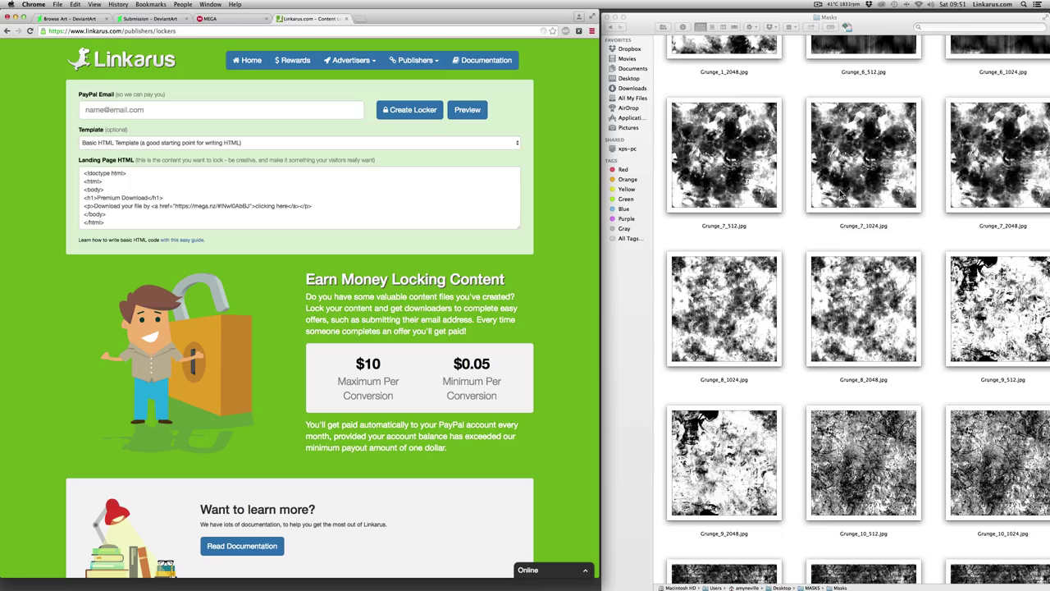
scroll(840, 194, up, 15)
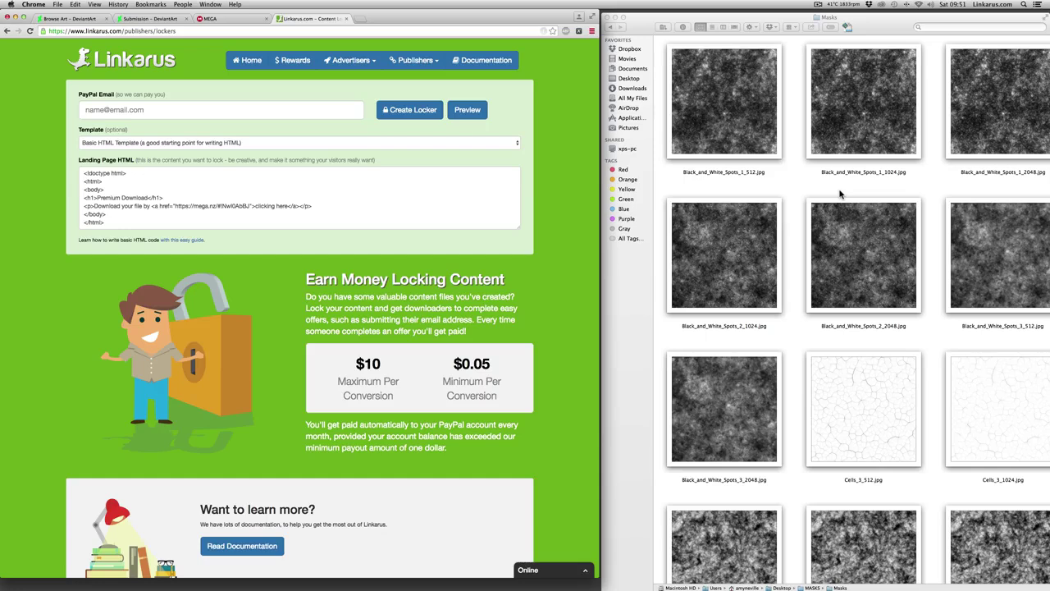
scroll(871, 213, down, 5)
- Go back to the MASKS folder in Finder and check seamless_masks.zip beside the Sales Texture files
click(611, 28)
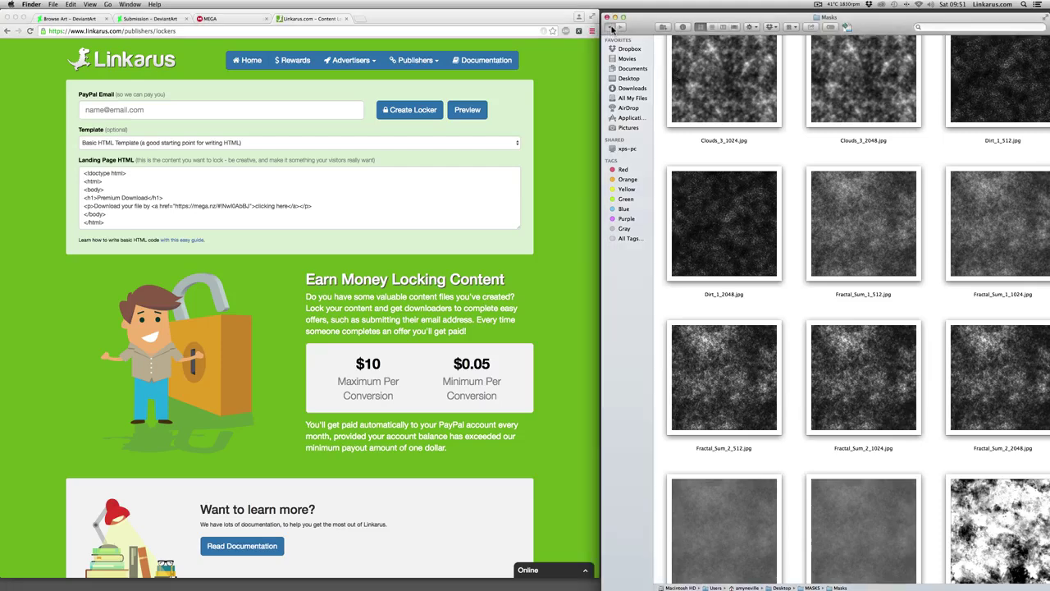
click(611, 28)
click(846, 56)
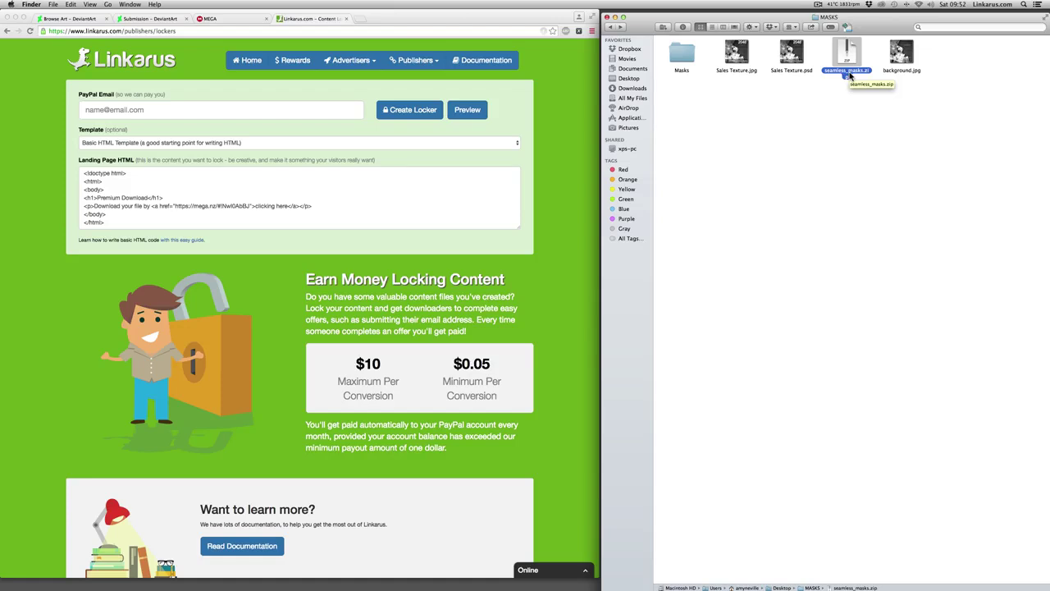
click(796, 111)
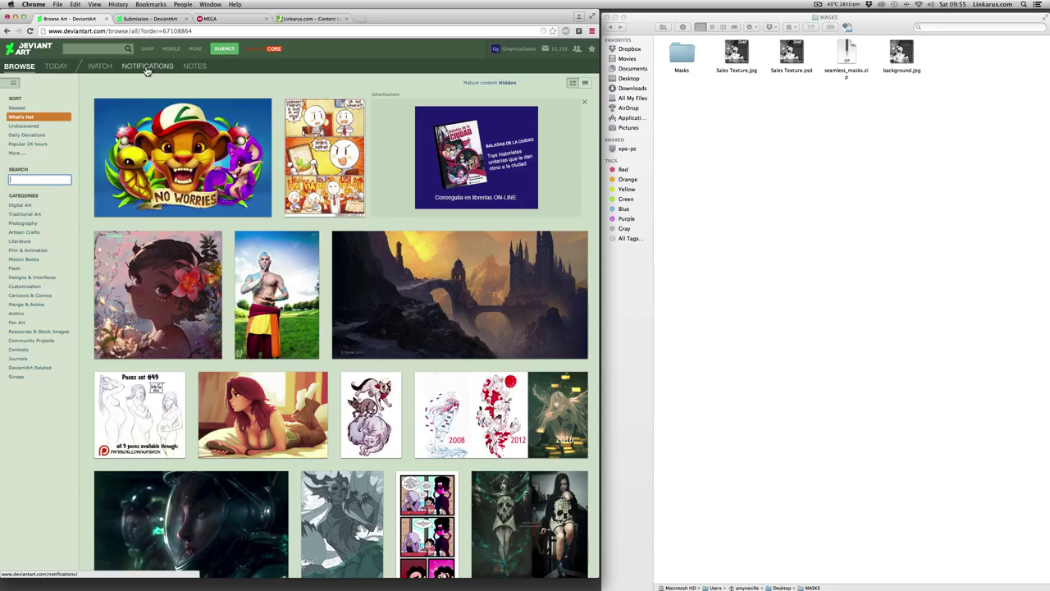
- Scroll through the DeviantArt Browse page
scroll(189, 197, down, 6)
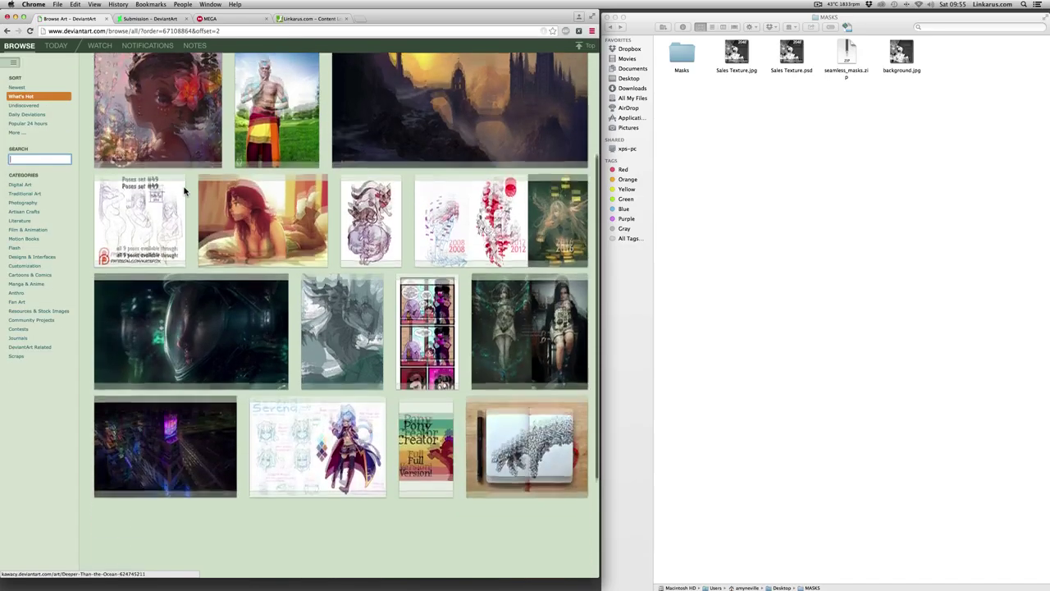
scroll(189, 197, down, 6)
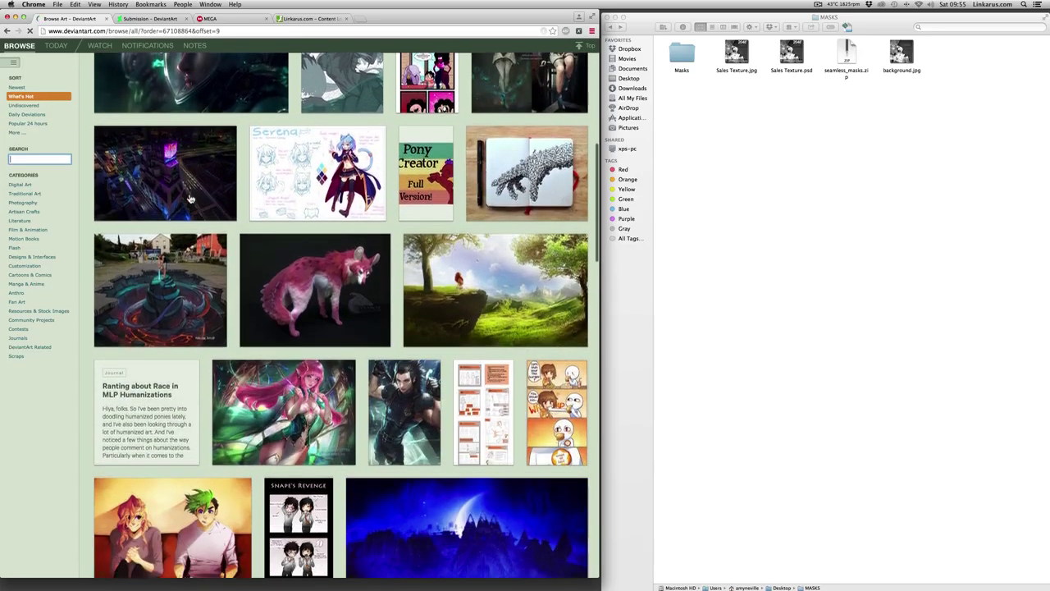
scroll(190, 198, down, 15)
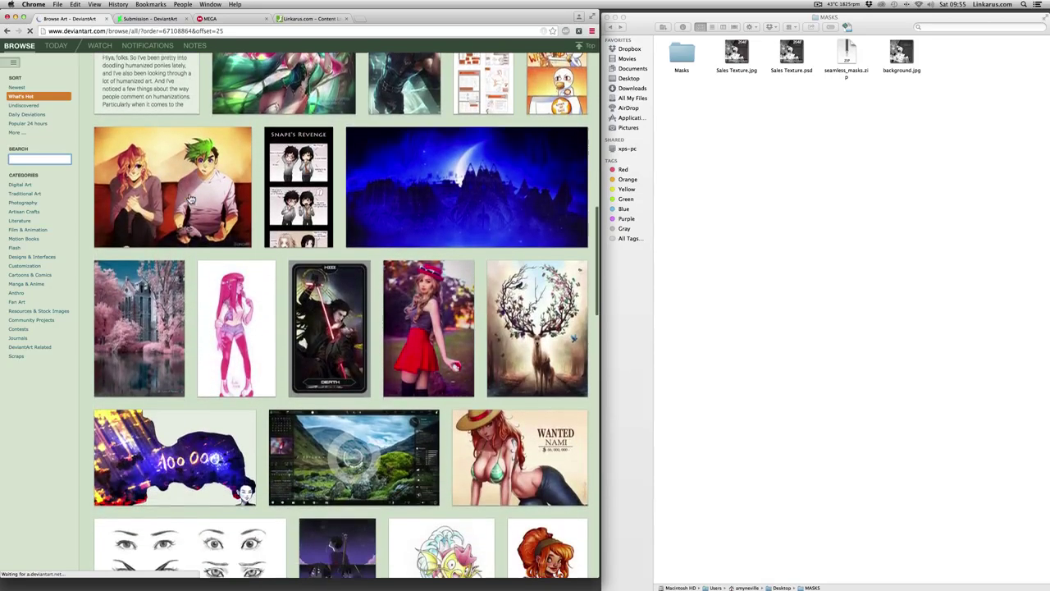
scroll(189, 199, down, 2)
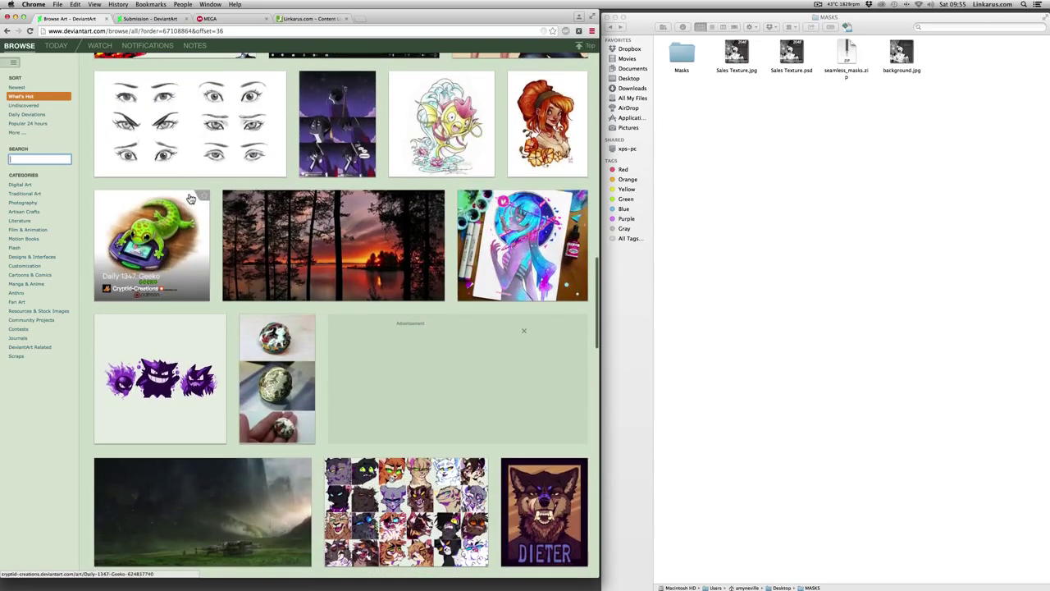
scroll(189, 199, up, 20)
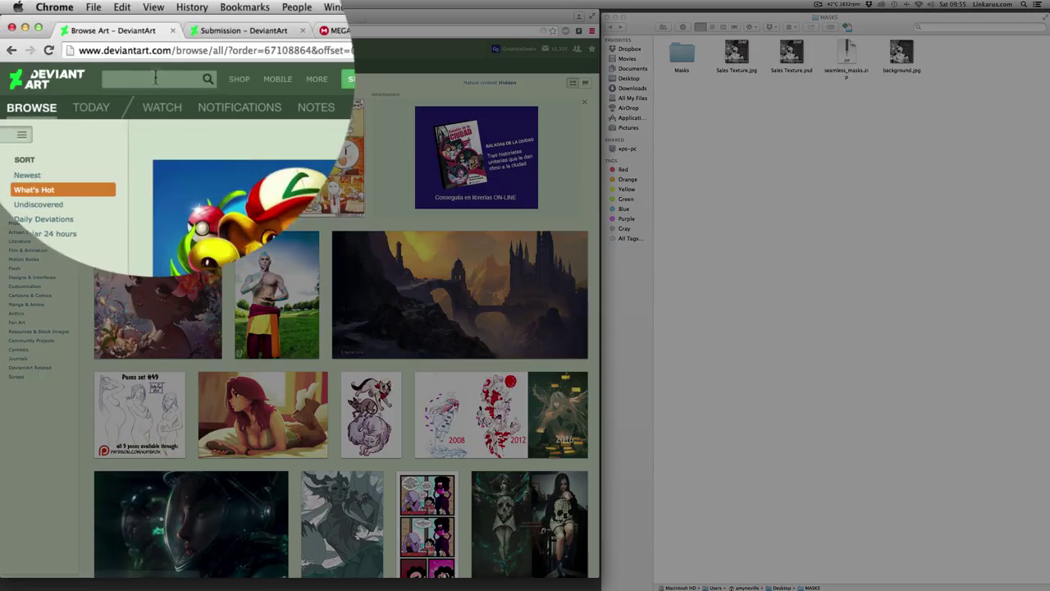
- Search DeviantArt for 'brushes' and look through the listed brush-pack results
click(152, 78)
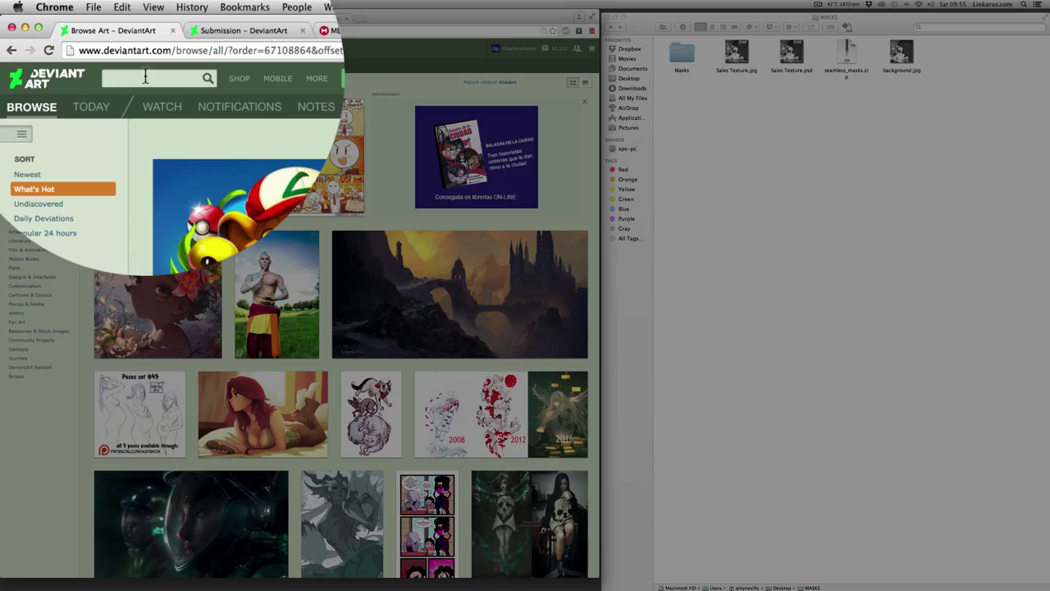
text(brushes)
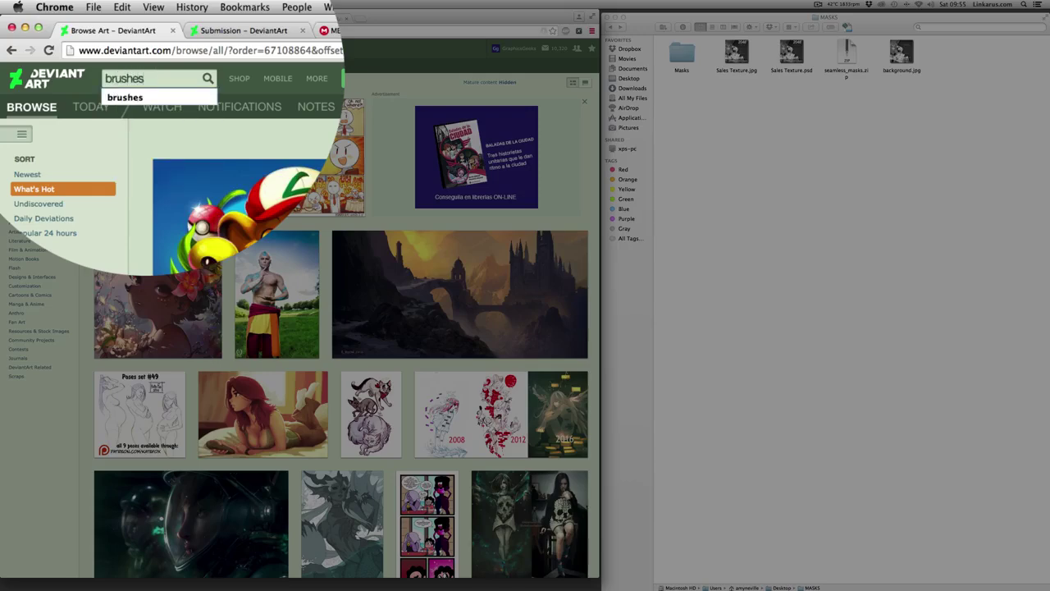
key(Return)
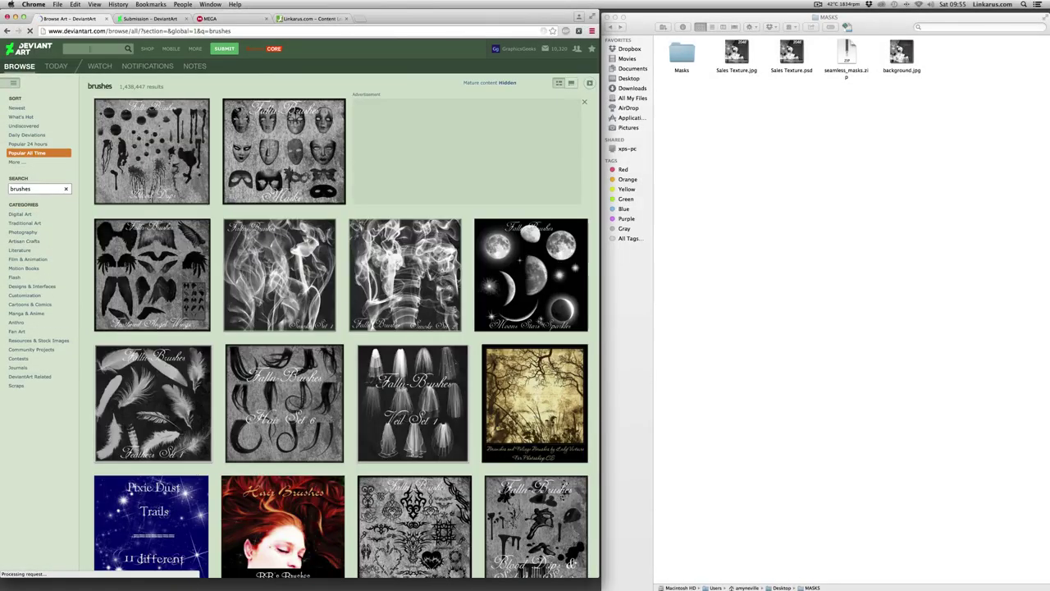
scroll(411, 292, down, 5)
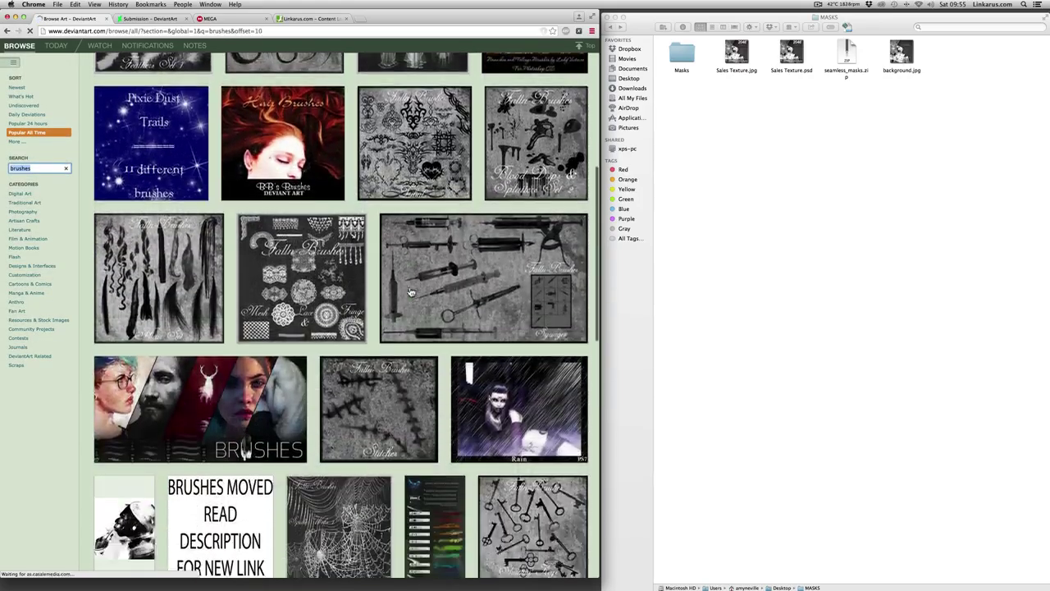
scroll(411, 292, down, 5)
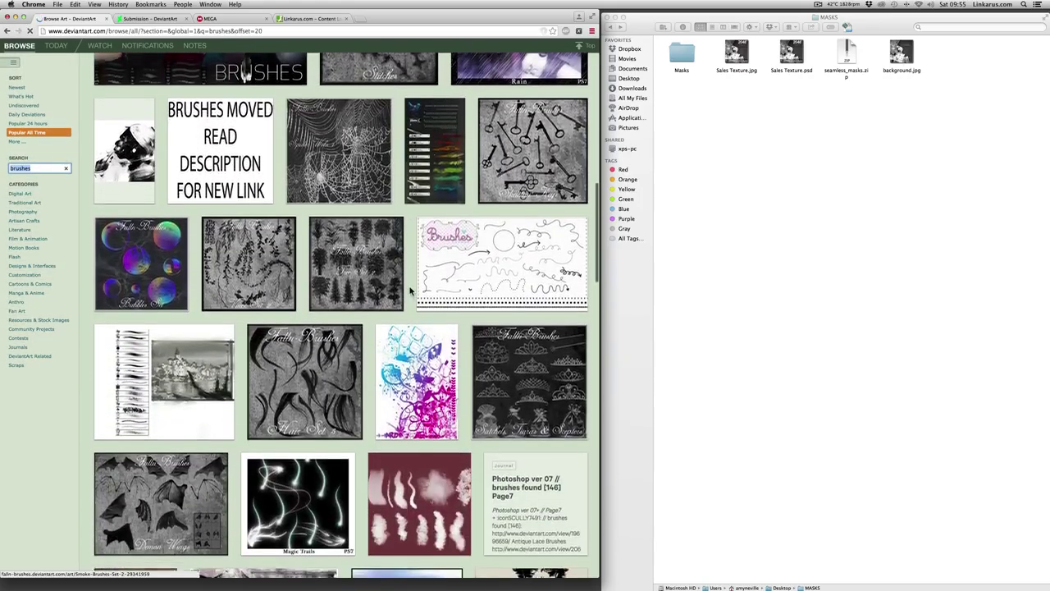
scroll(411, 292, down, 4)
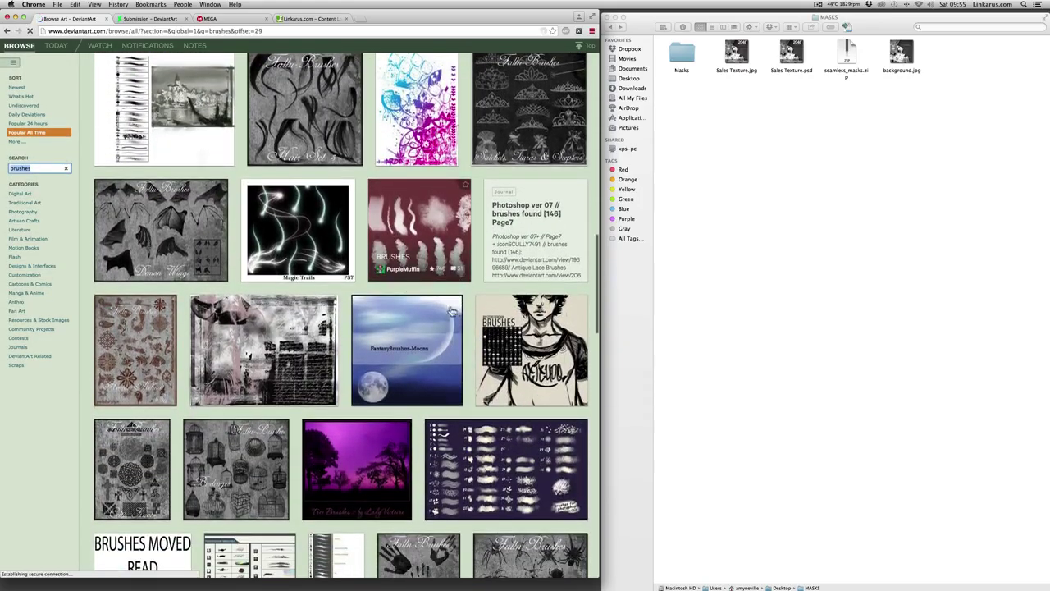
scroll(361, 308, down, 5)
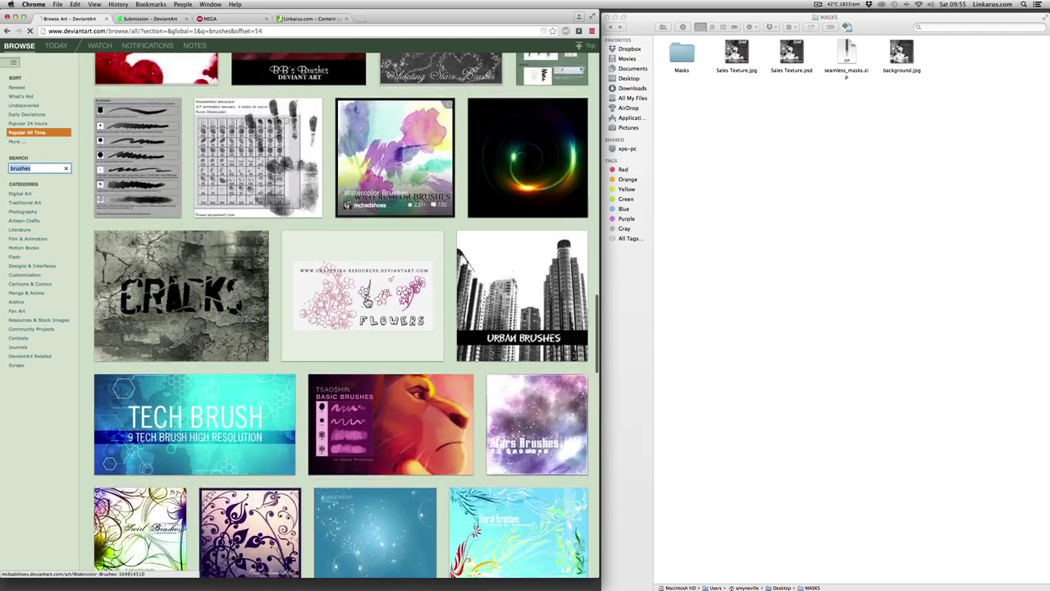
key(Return)
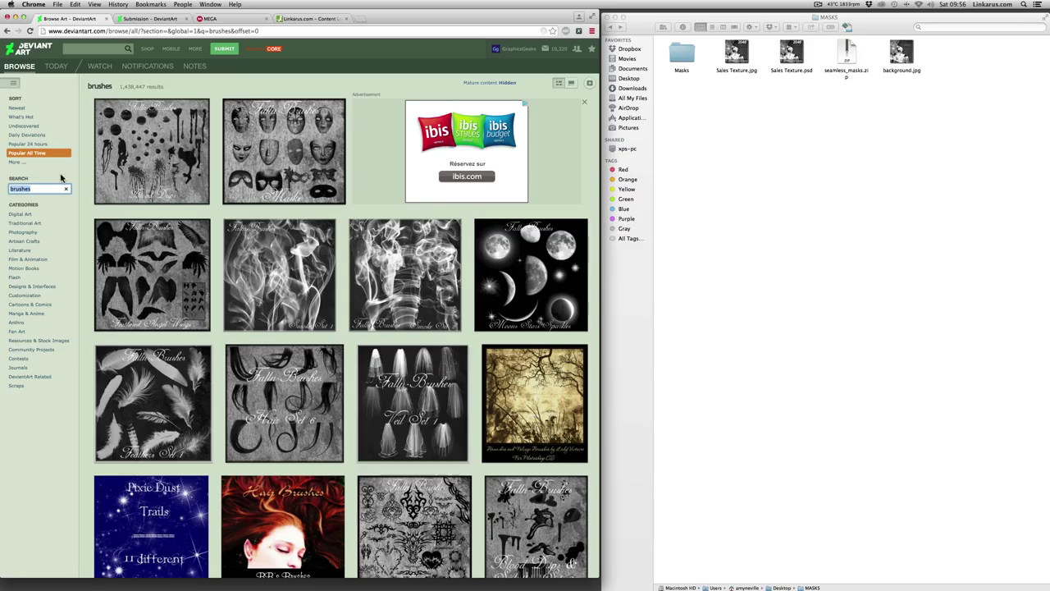
- Submit the 'Sales Texture' deviation under Textures > Other using Submit Now
click(125, 22)
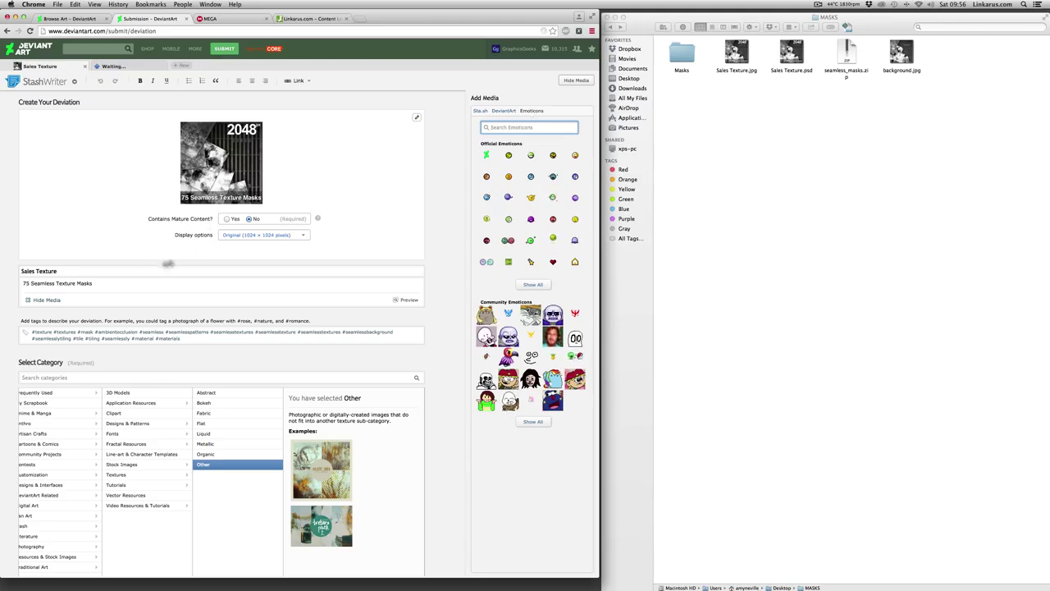
scroll(224, 271, down, 5)
scroll(233, 276, up, 2)
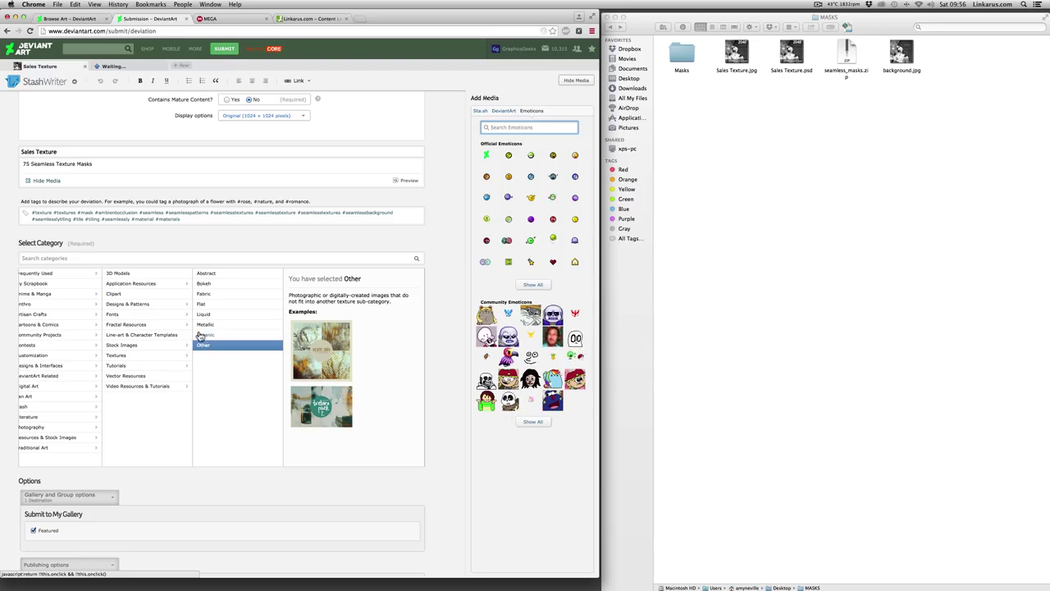
scroll(205, 340, down, 5)
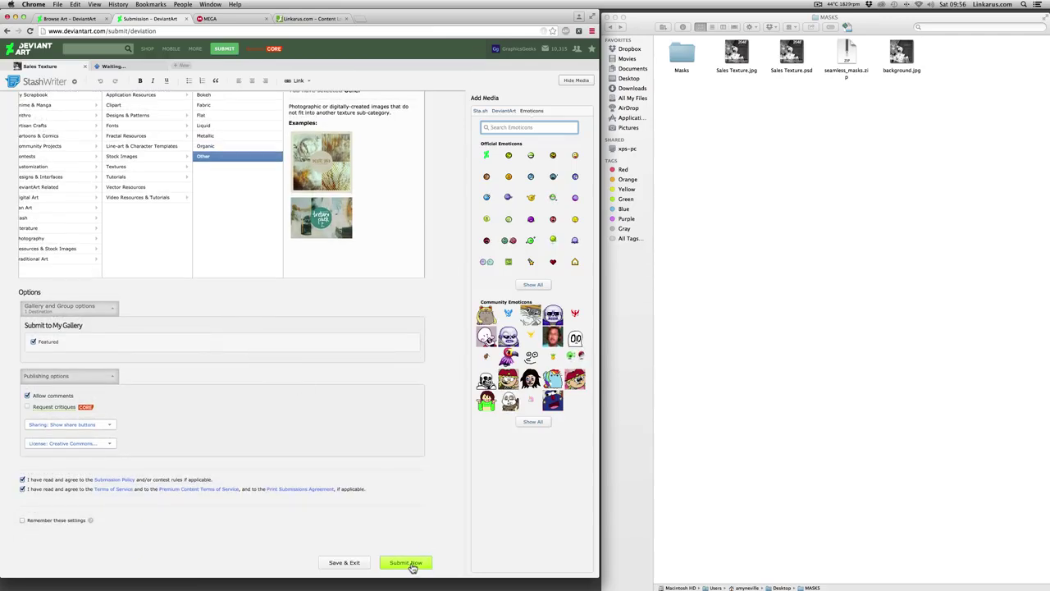
click(408, 564)
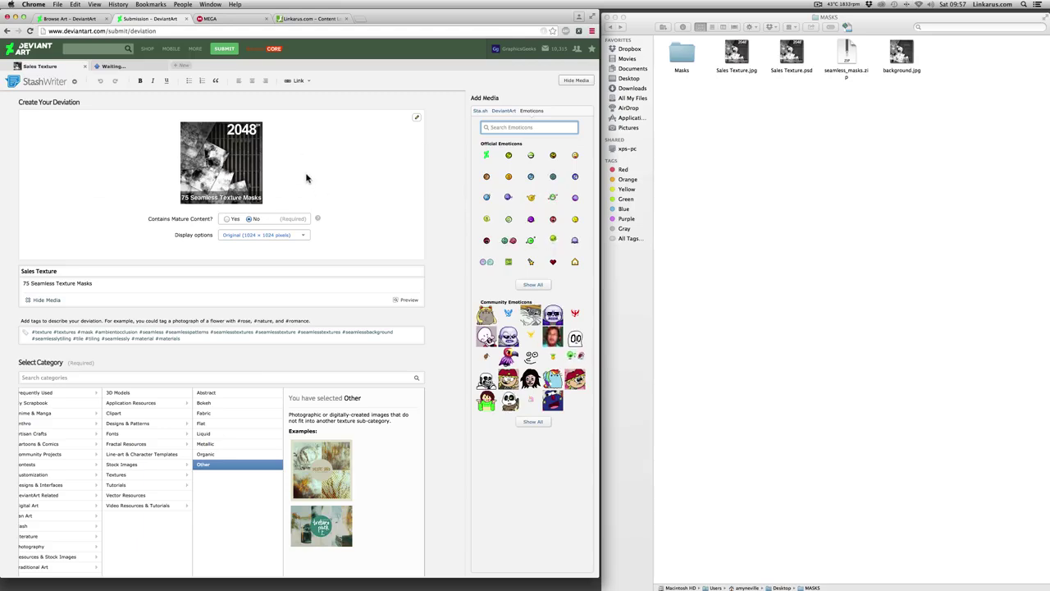
scroll(306, 178, down, 5)
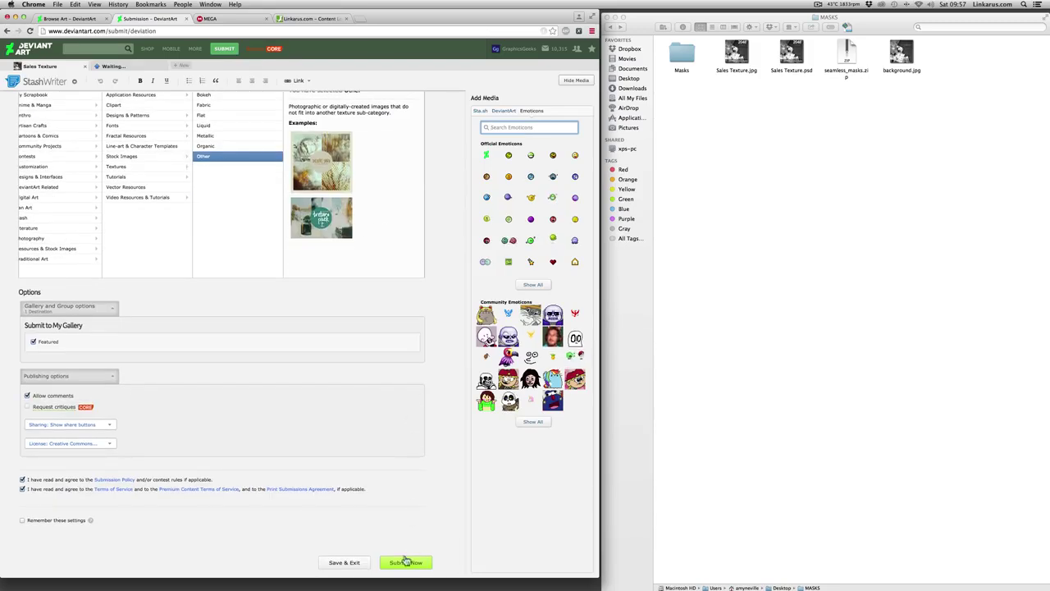
click(405, 561)
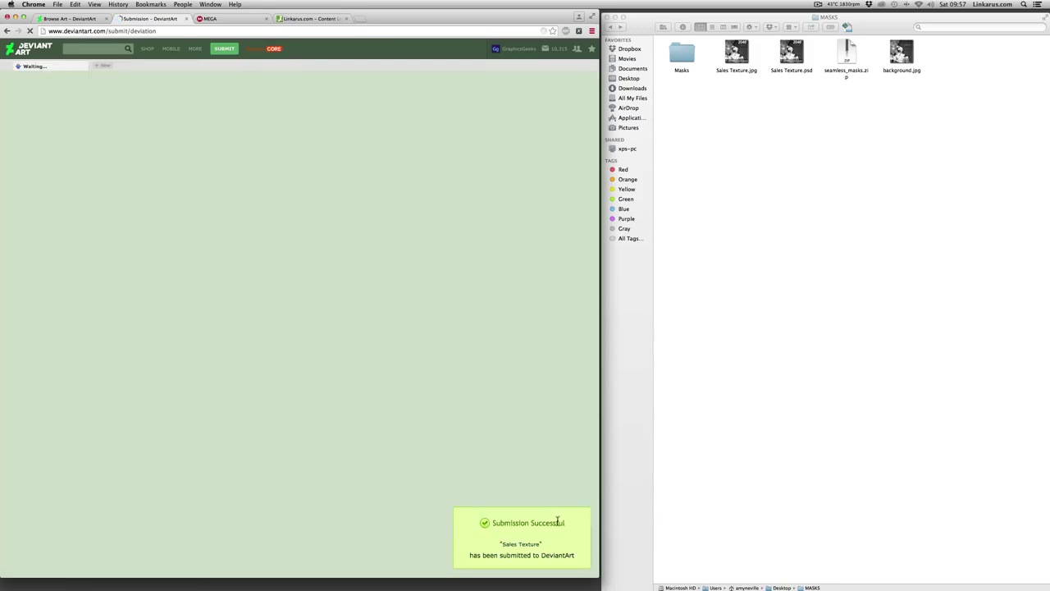
- View the new Sales Texture deviation from the profile page, then switch to MEGA
mouse_move(513, 49)
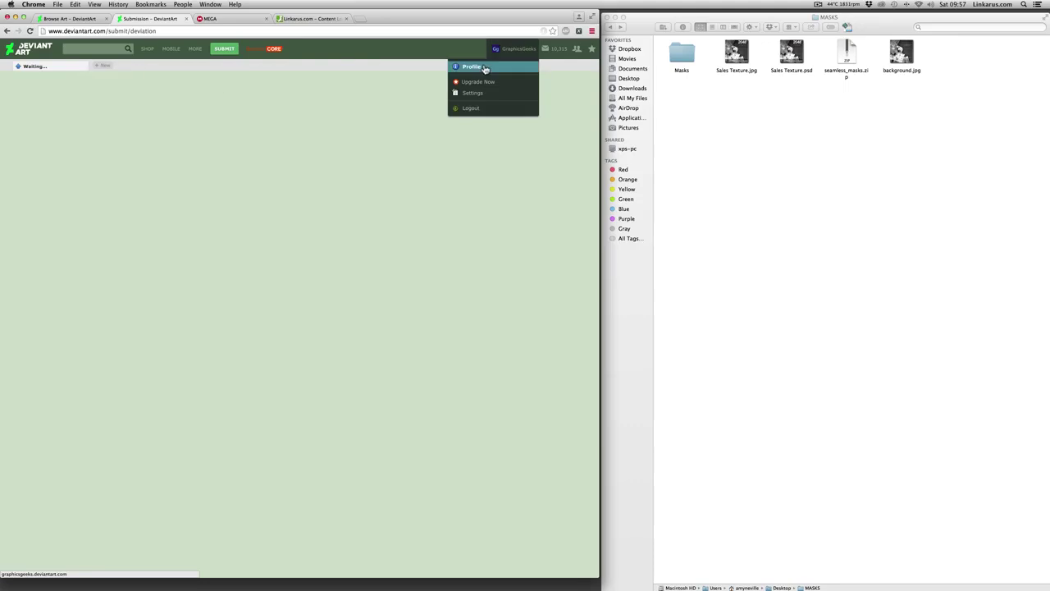
click(480, 67)
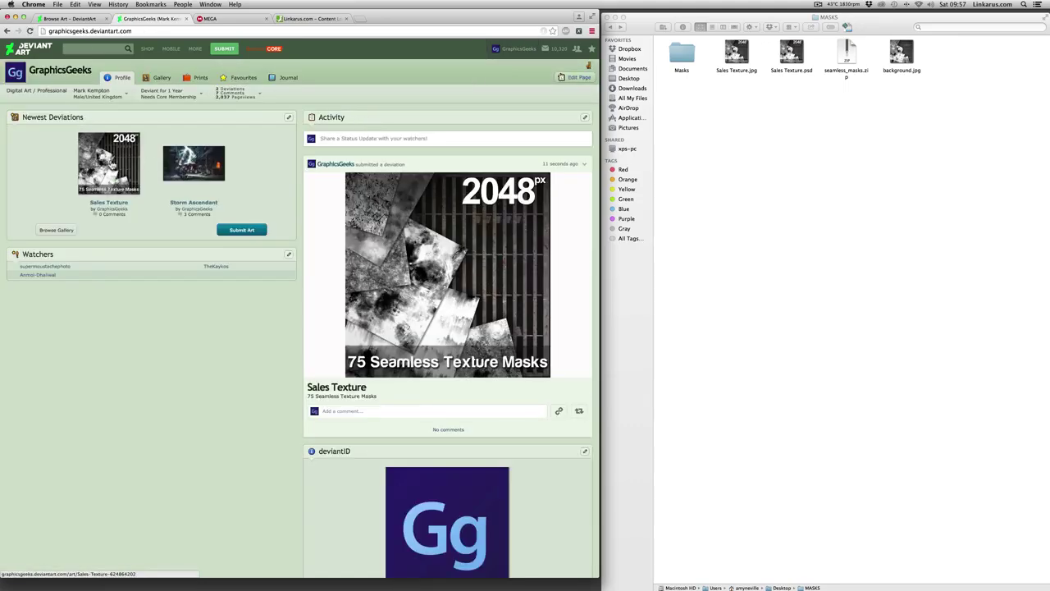
click(110, 164)
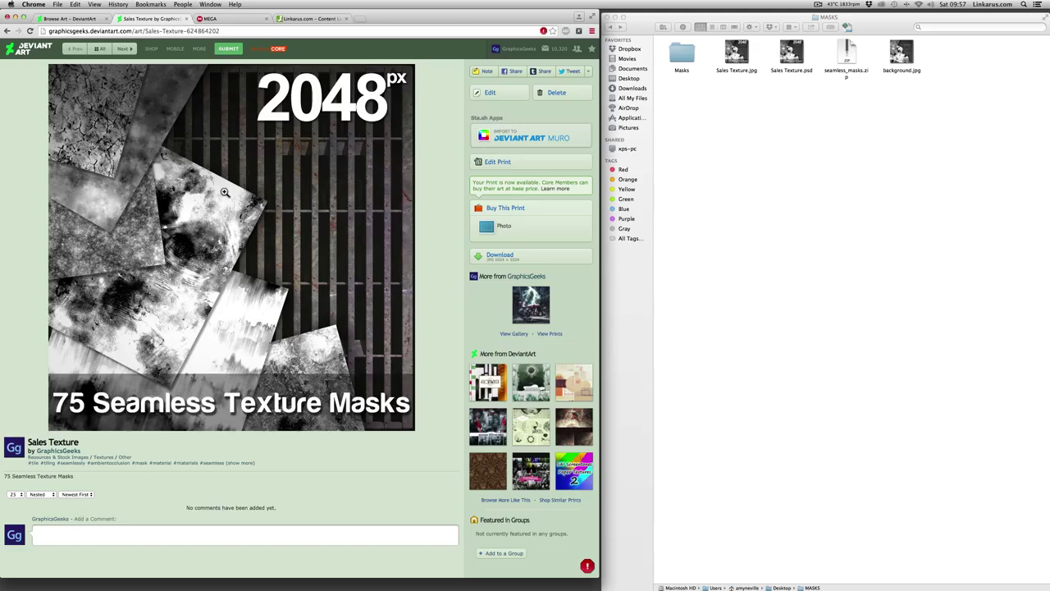
click(212, 19)
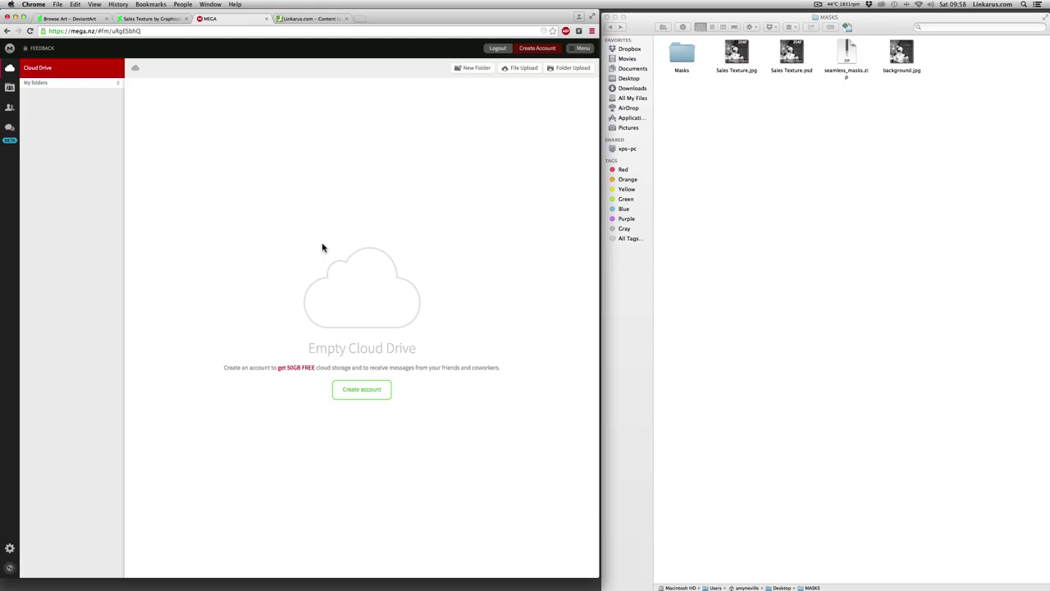
- Upload seamless_masks.zip from the MASKS folder to the MEGA Cloud Drive
click(521, 70)
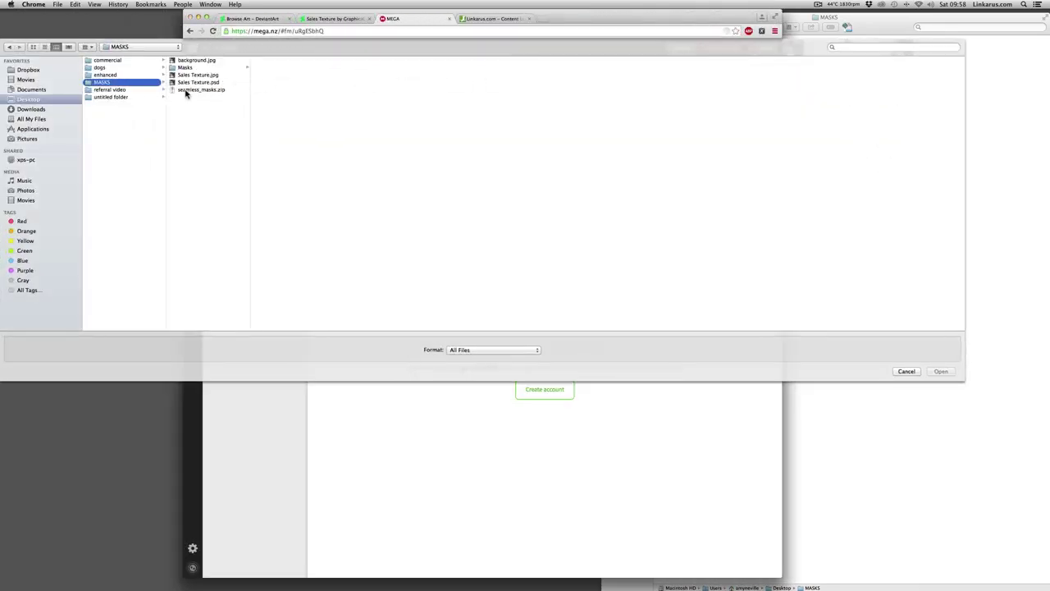
click(209, 92)
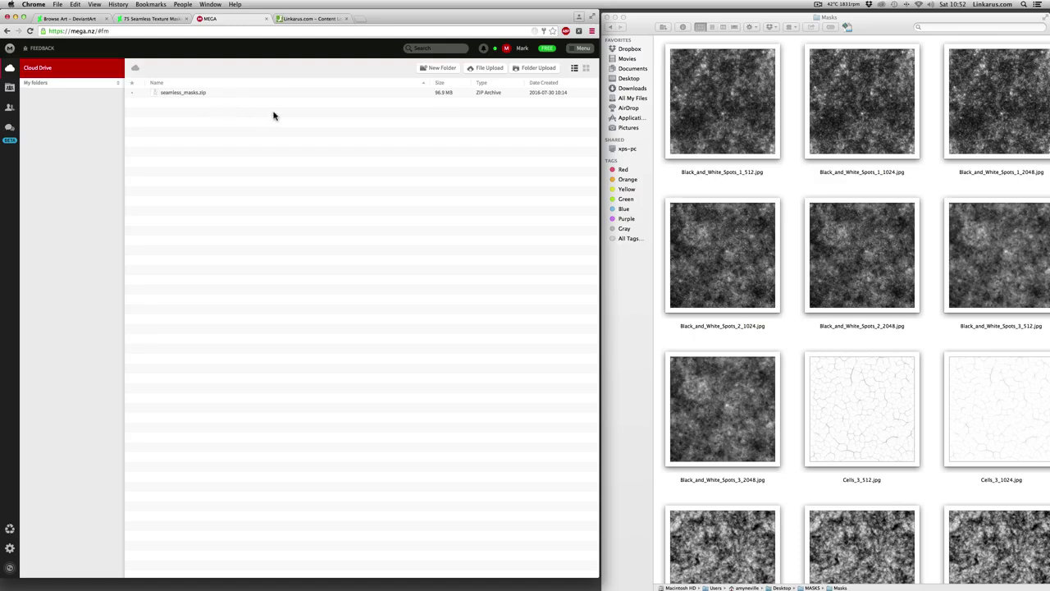
- Copy the seamless_masks.zip MEGA link including its decryption key, then return to Linkarus
right_click(187, 95)
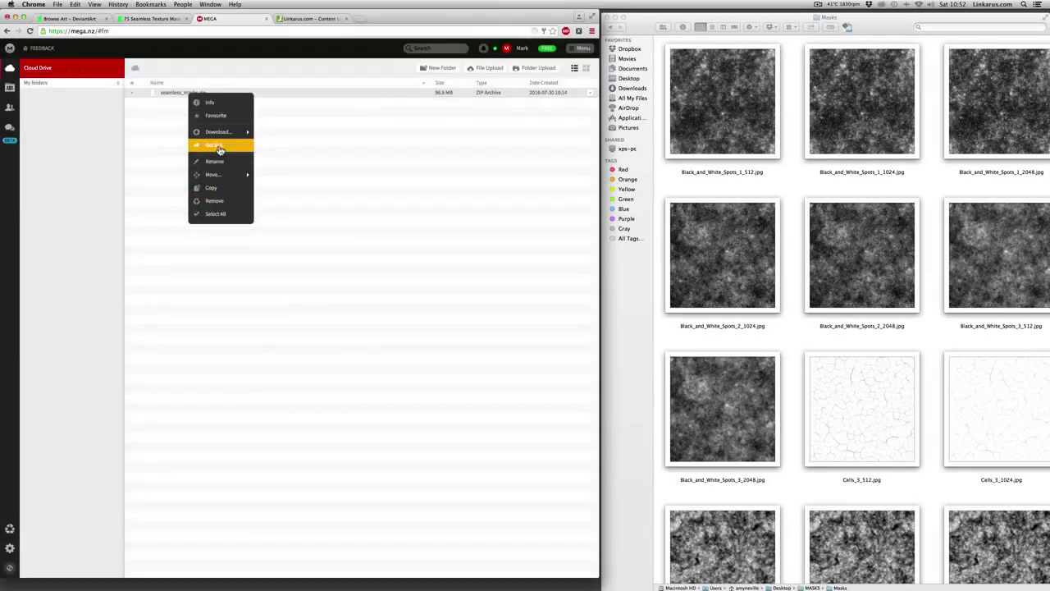
click(217, 133)
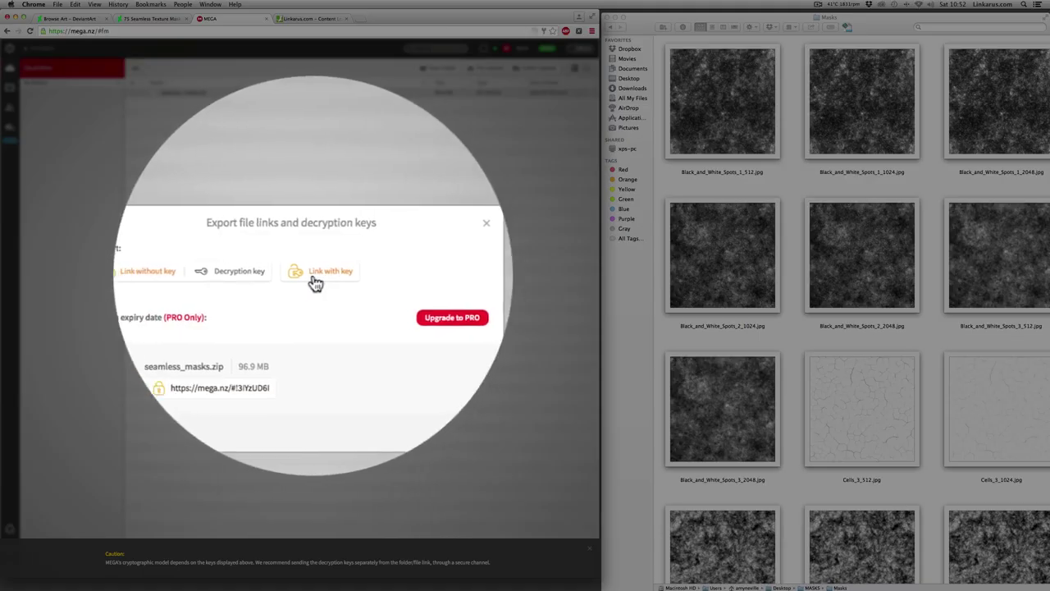
click(325, 279)
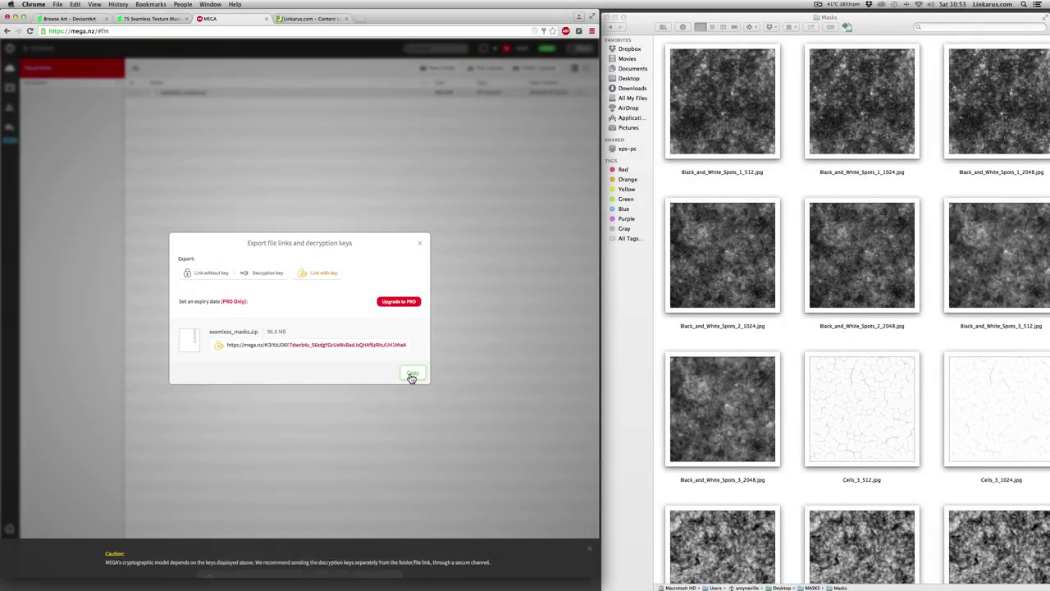
click(412, 373)
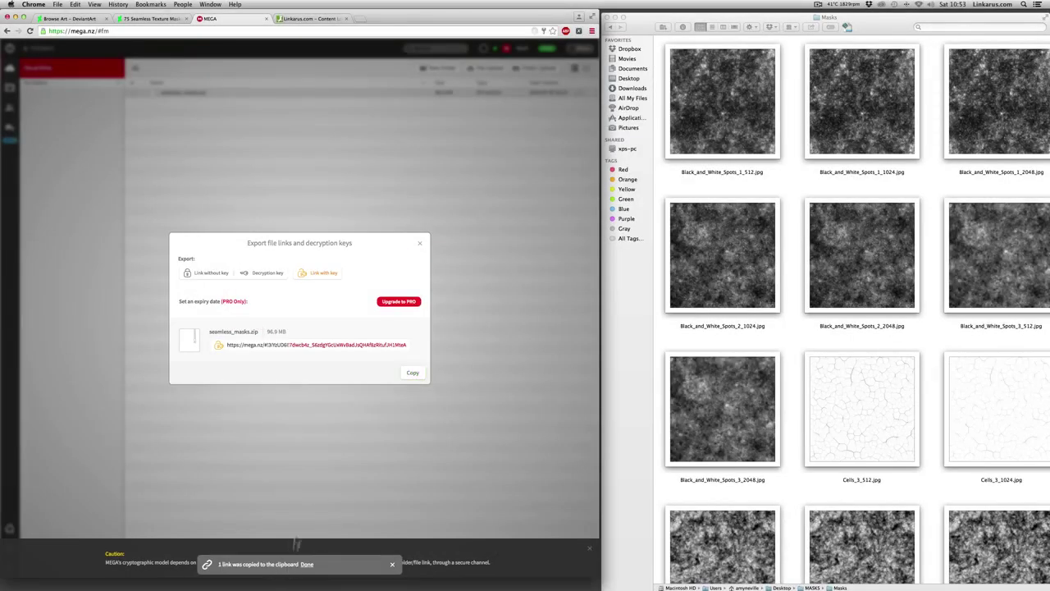
key(ctrl+Tab)
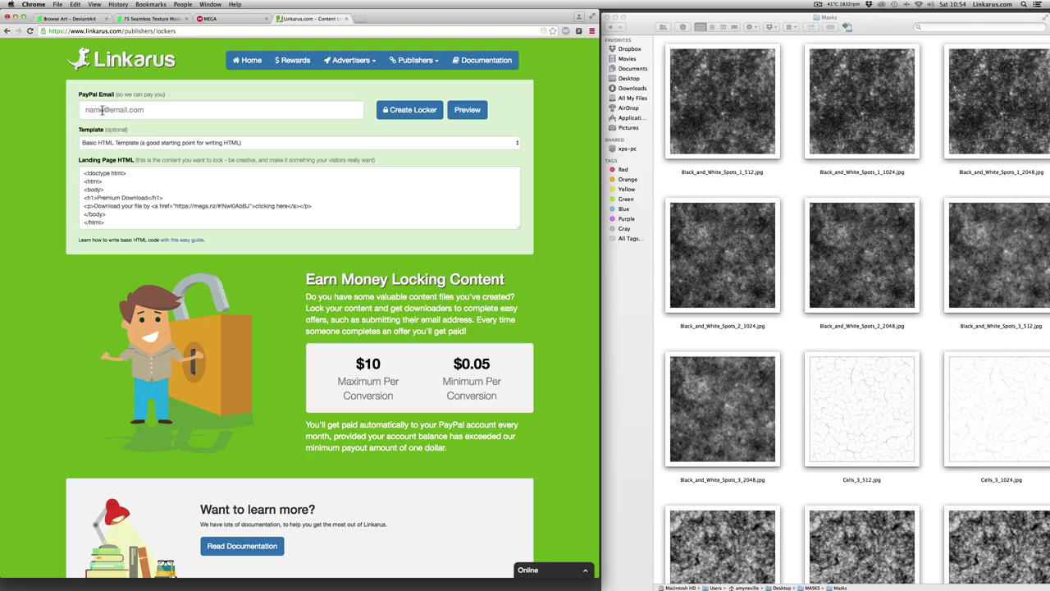
- Enter the payout PayPal e-mail address in the locker's PayPal Email field
click(99, 110)
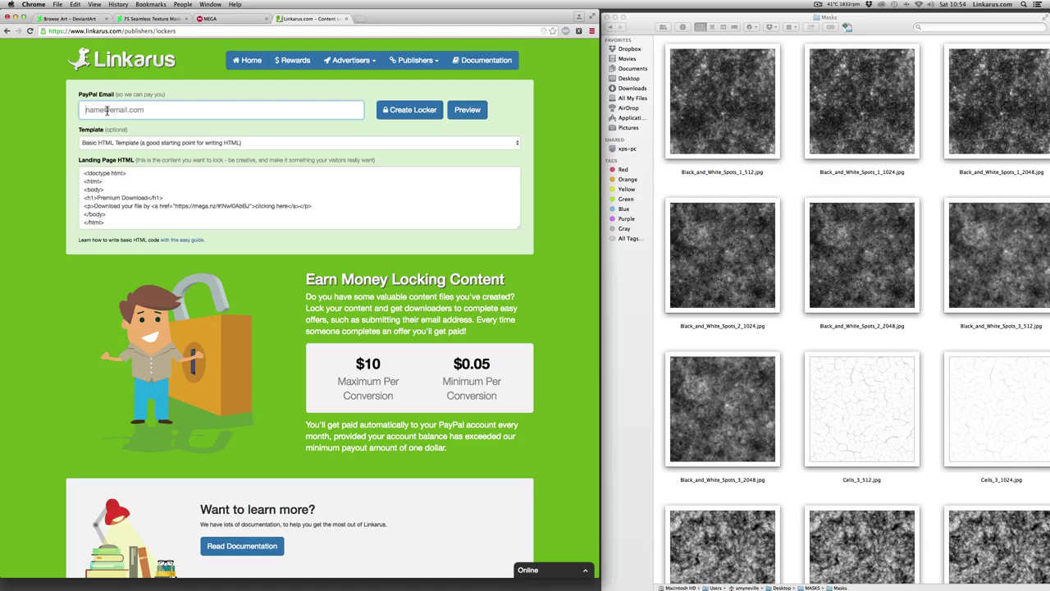
key(super+v)
- Apply the Artistic Download Template and enlarge the landing-page HTML box to show it
click(247, 185)
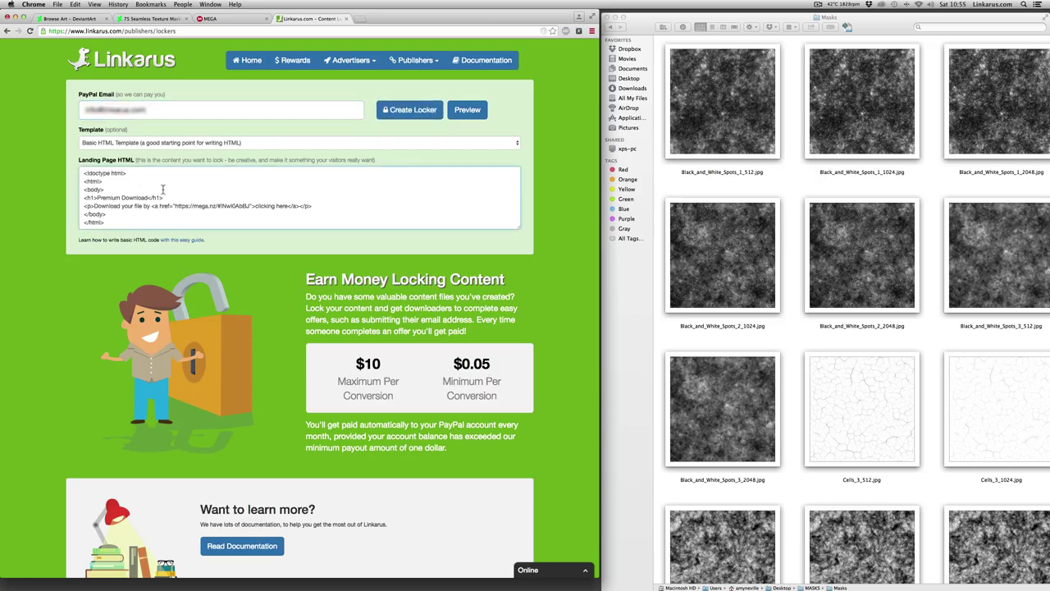
drag(517, 231, 518, 341)
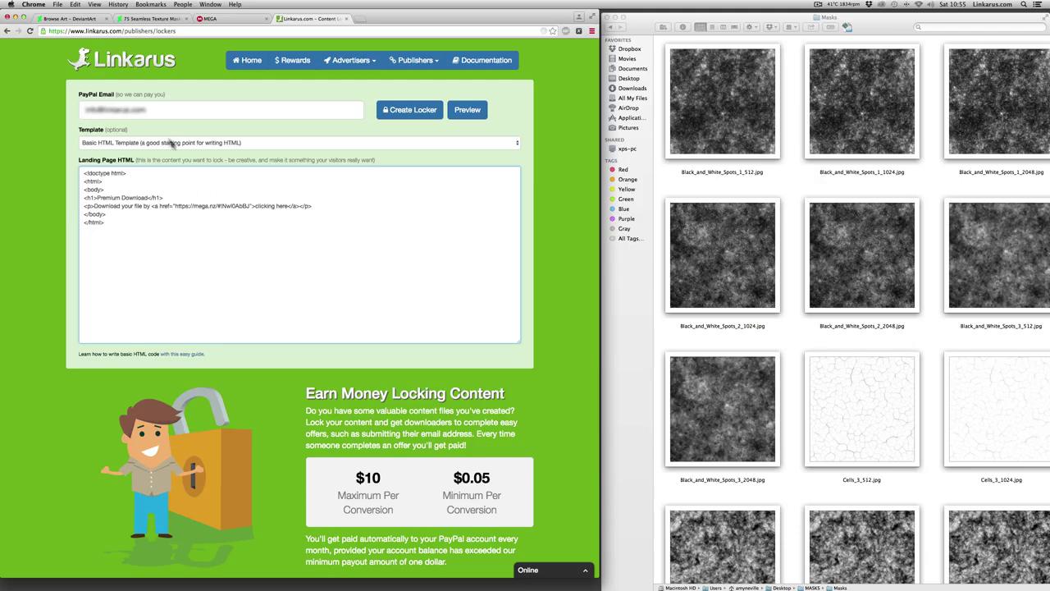
click(155, 142)
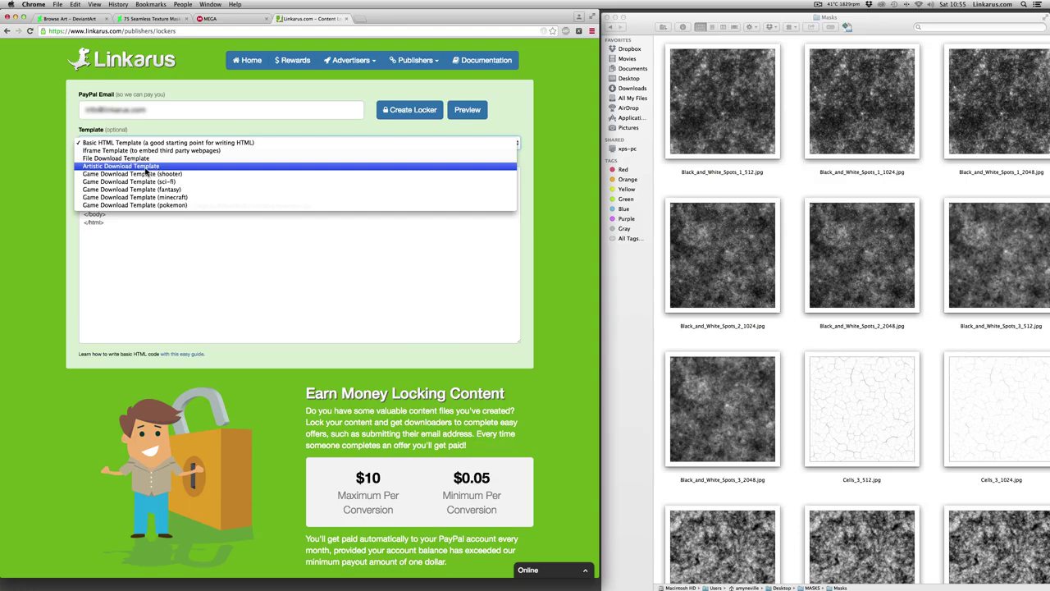
click(147, 170)
drag(534, 299, 522, 524)
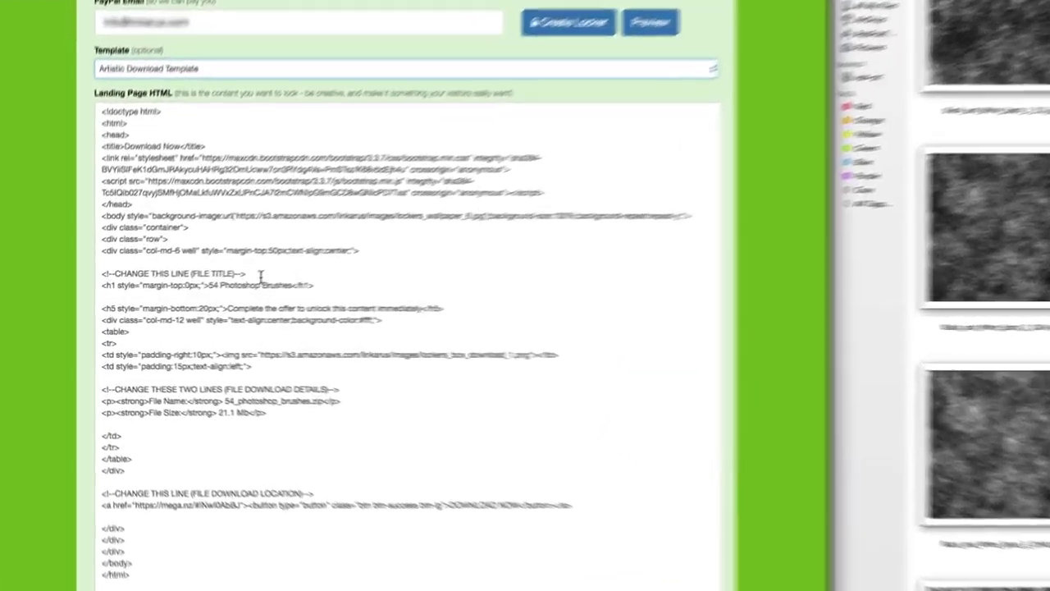
- Select the title text and replace the file name 54_photoshop_brushes with seamless_masks
drag(186, 288, 110, 264)
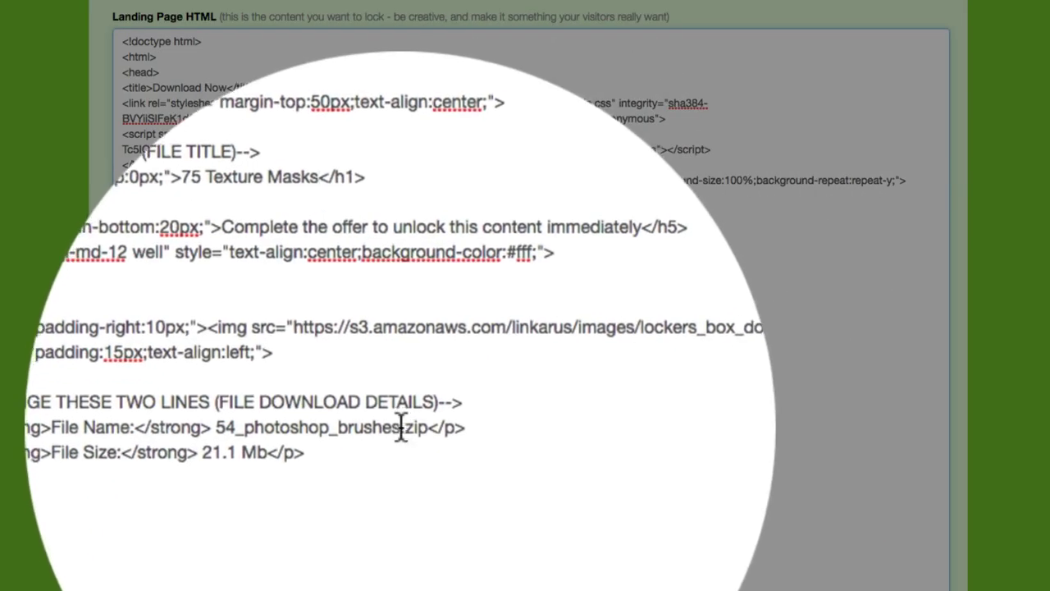
drag(400, 429, 341, 432)
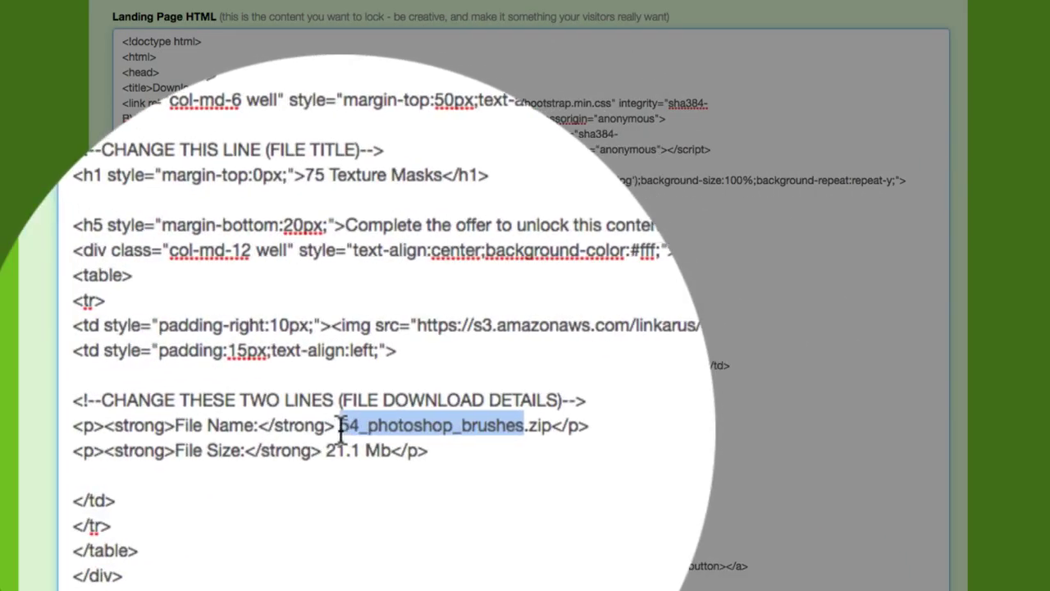
text(seamless)
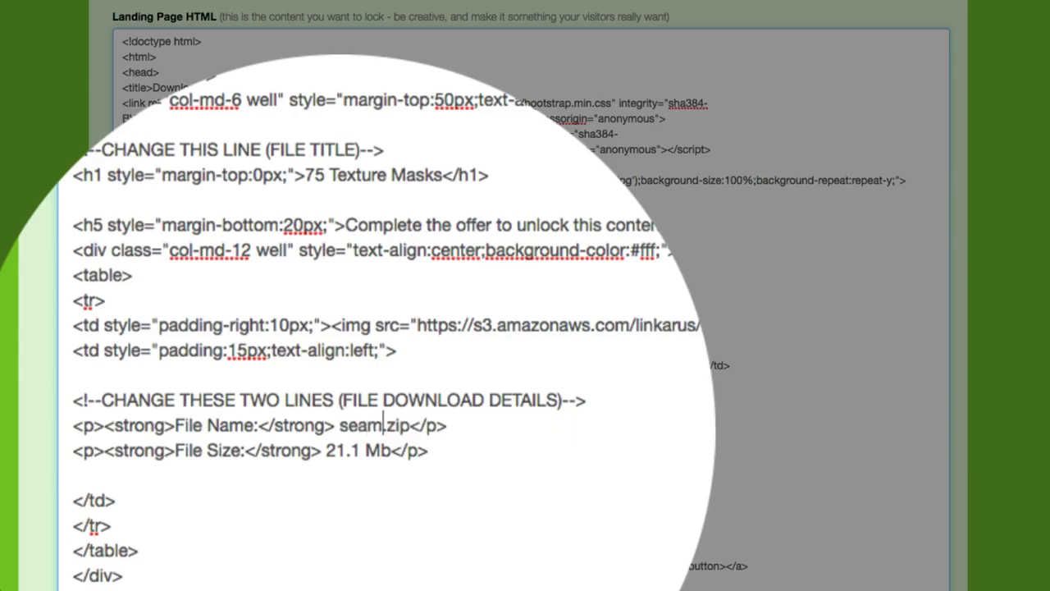
text(_maks)
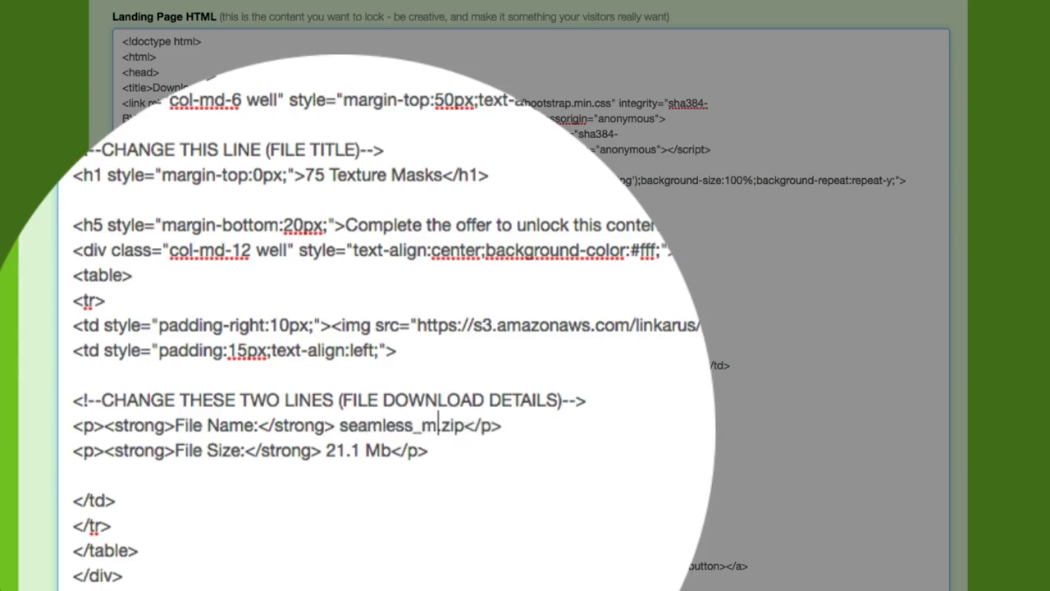
key(BackSpace)
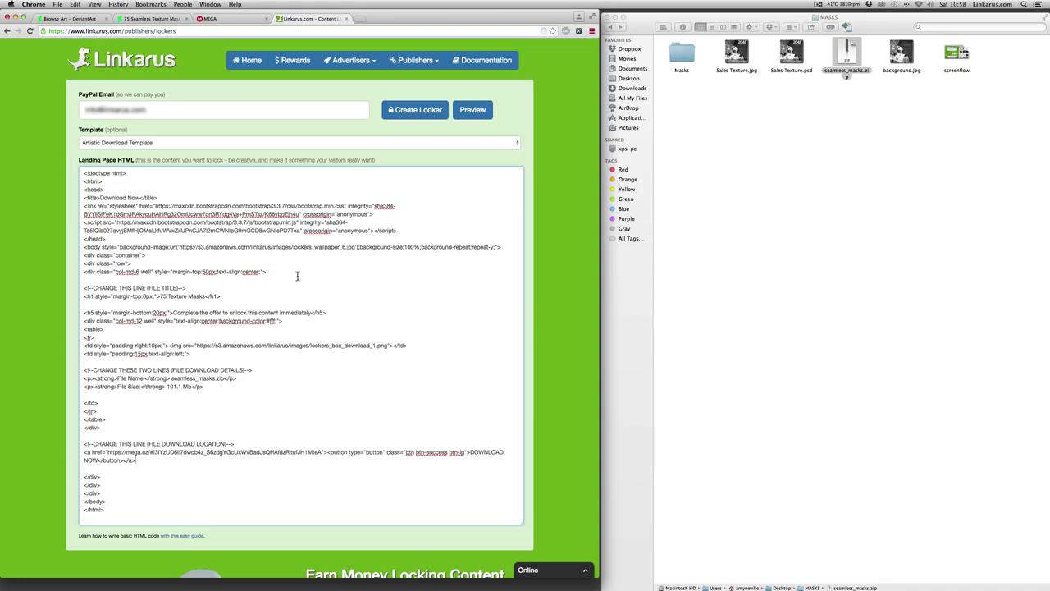
click(414, 115)
click(482, 118)
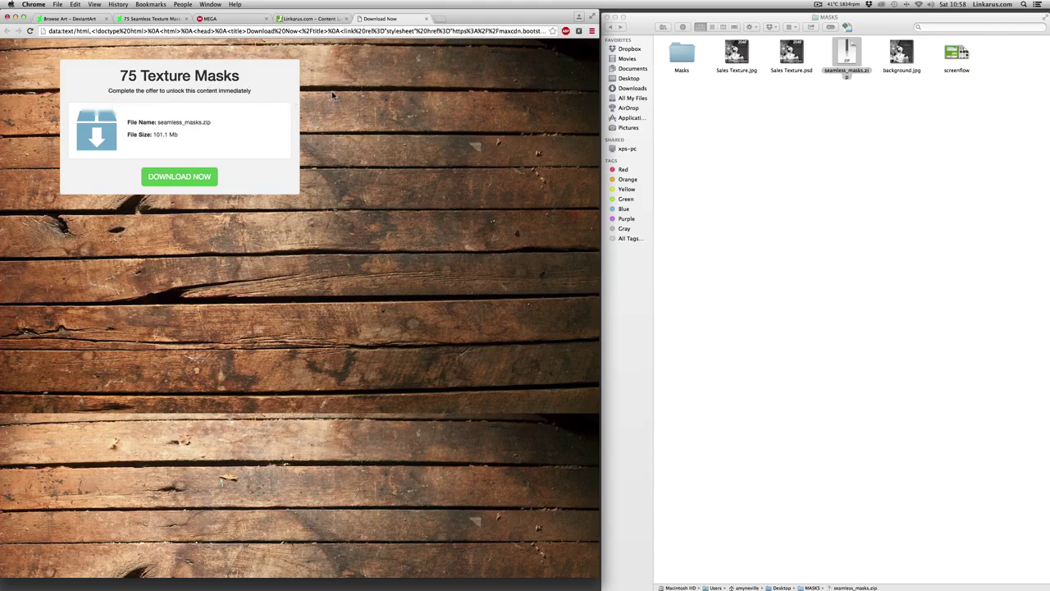
click(427, 18)
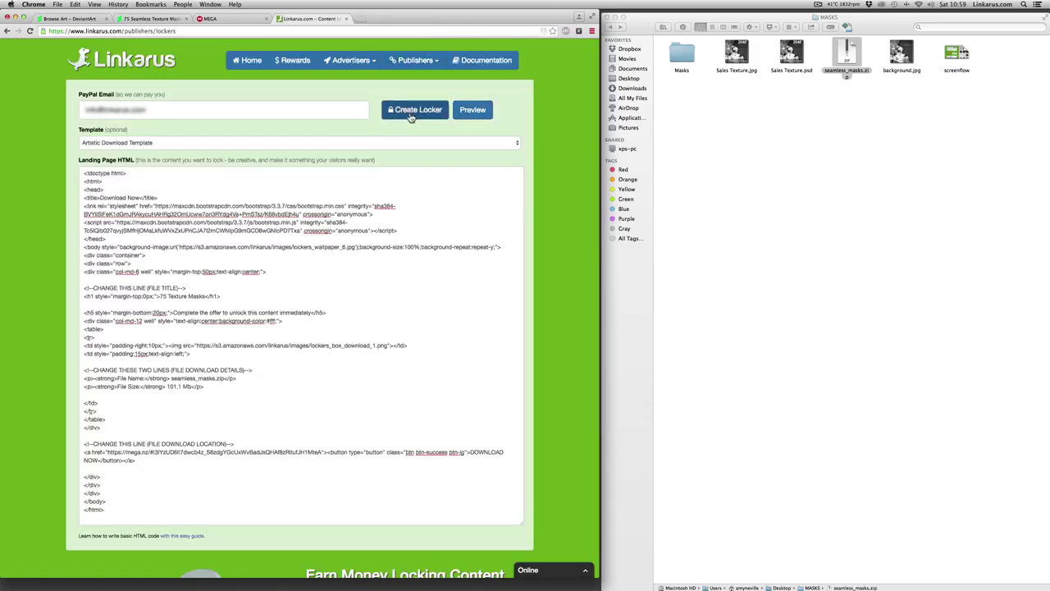
click(409, 116)
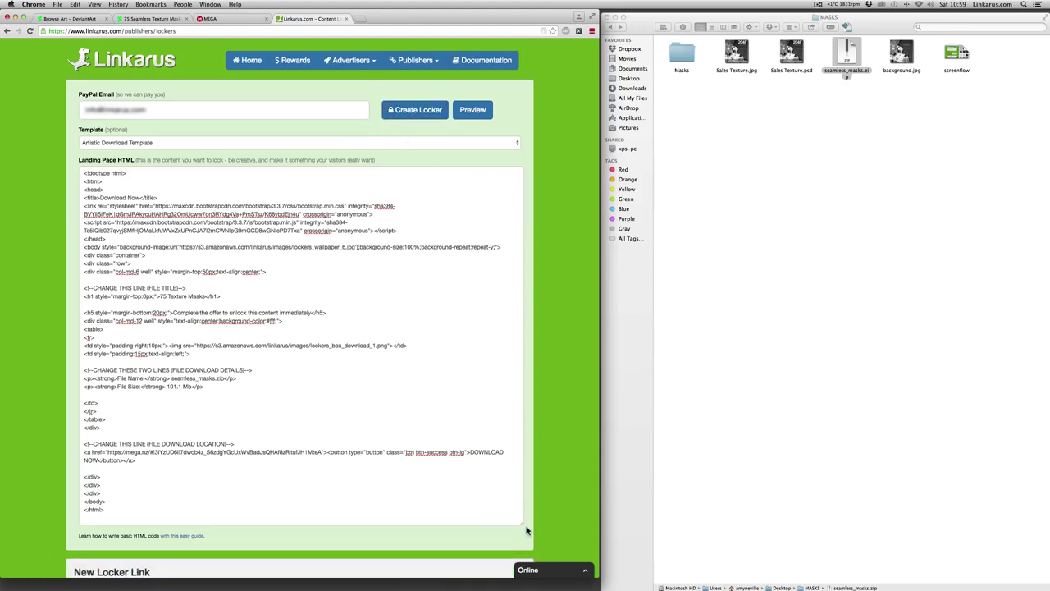
drag(521, 521, 499, 234)
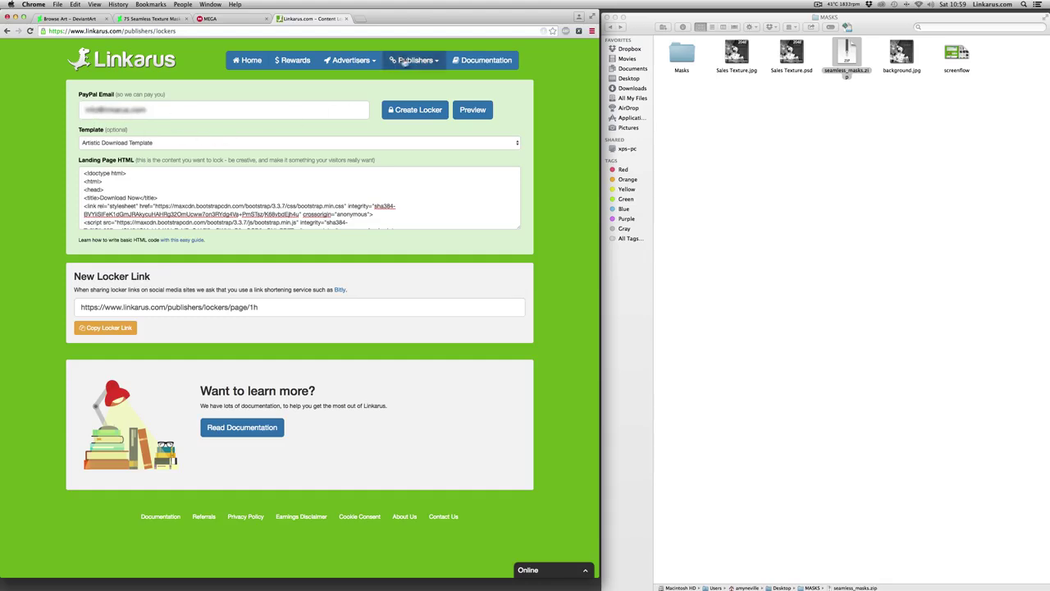
click(433, 66)
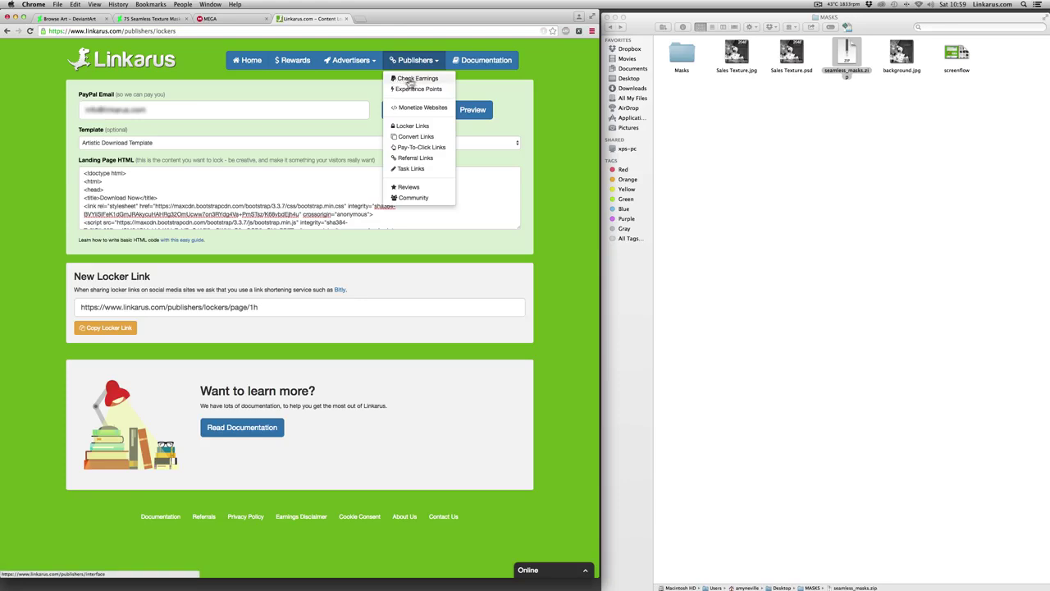
click(323, 171)
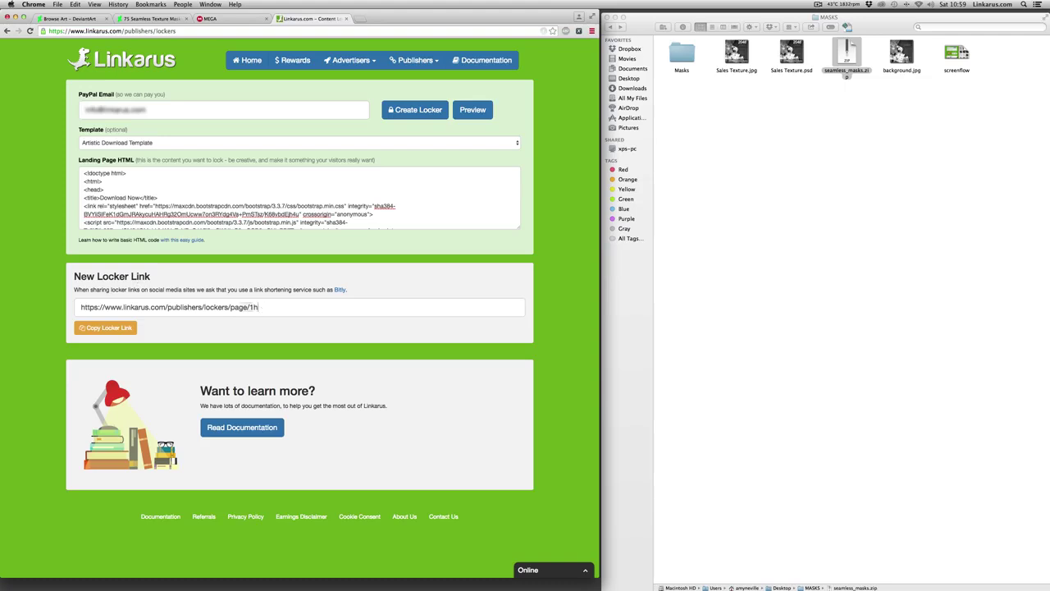
drag(259, 307, 34, 305)
key(super+c)
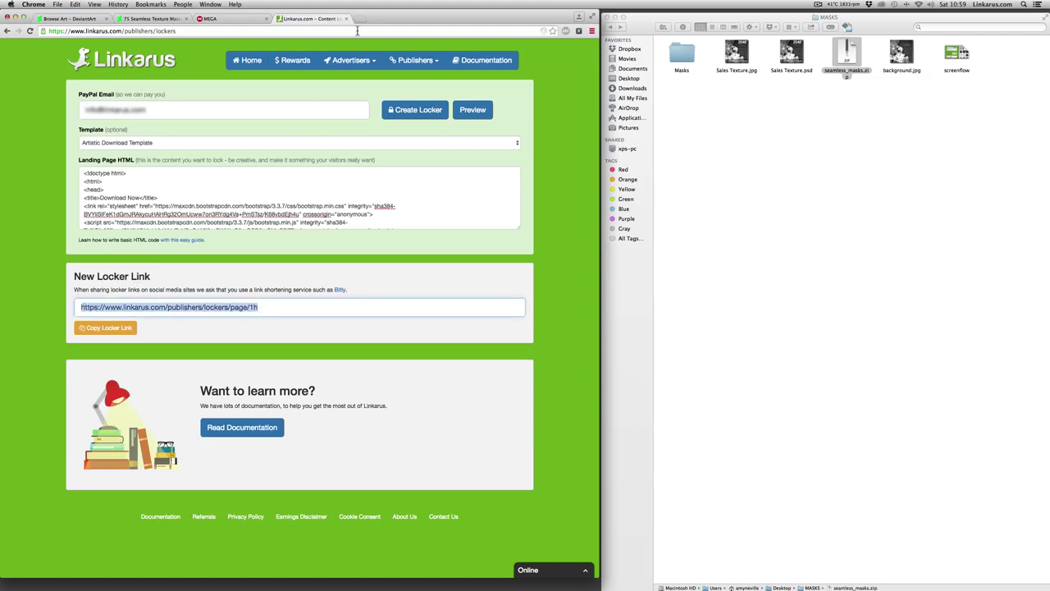
- Open the new Linkarus locker link in its own tab to see the 75 Texture Masks offer gate
drag(357, 26, 364, 18)
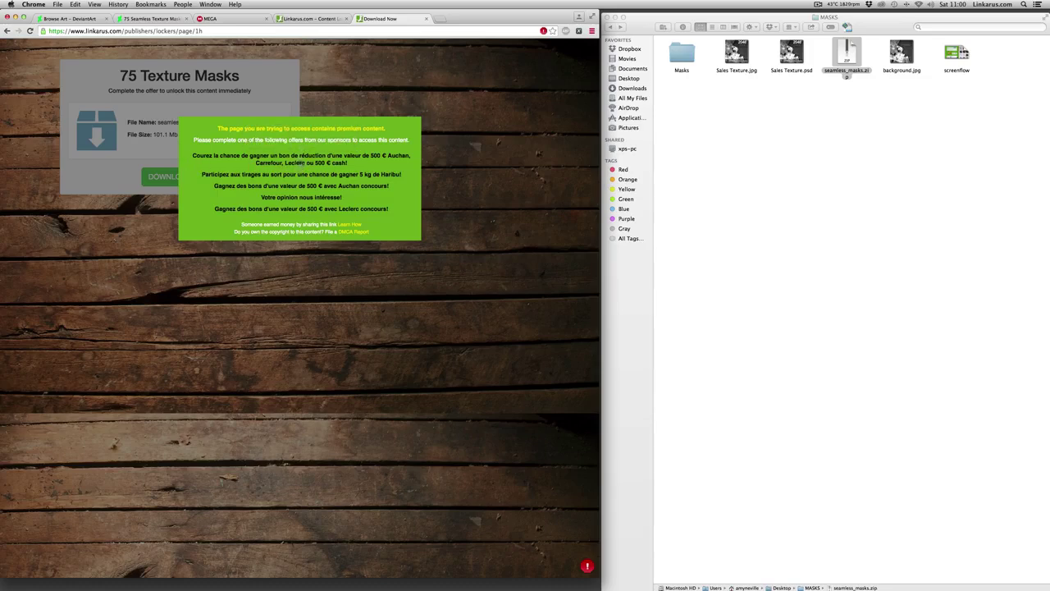
- Try a sponsor offer's 500€ Auchan voucher, then close that page to return to the locker
click(297, 168)
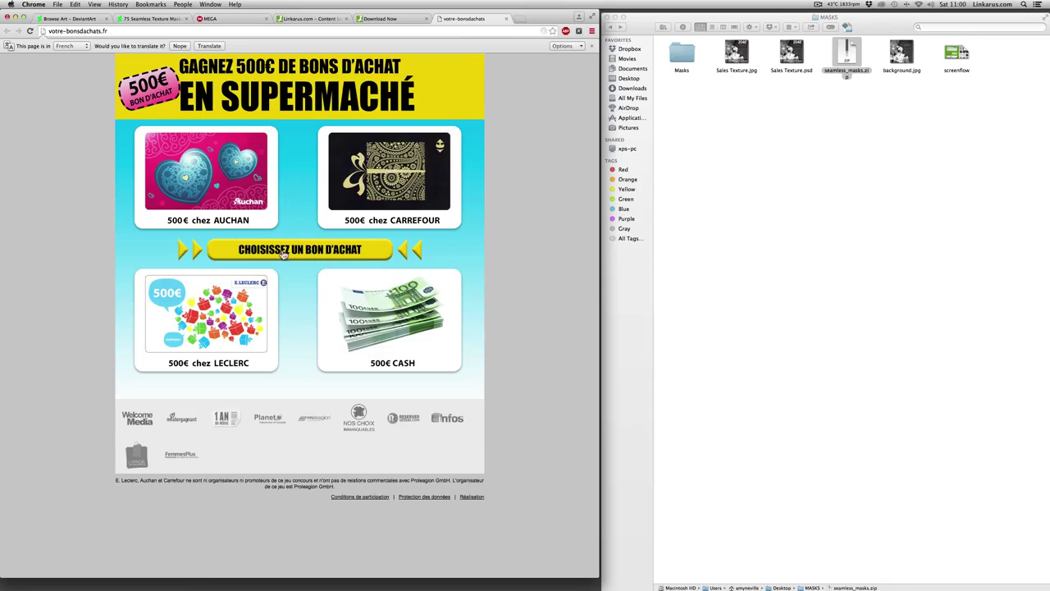
click(275, 252)
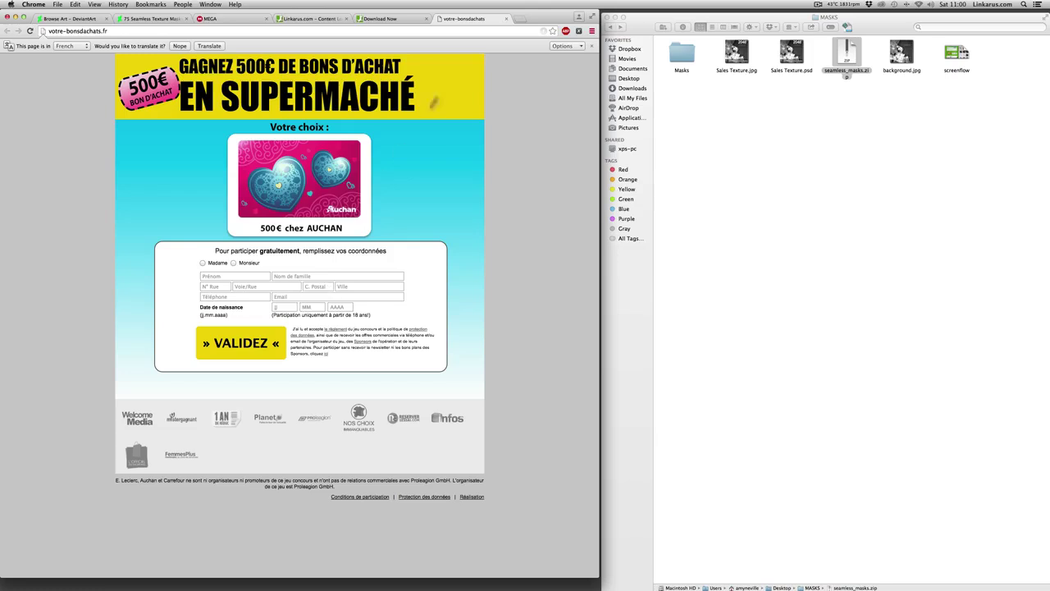
click(506, 18)
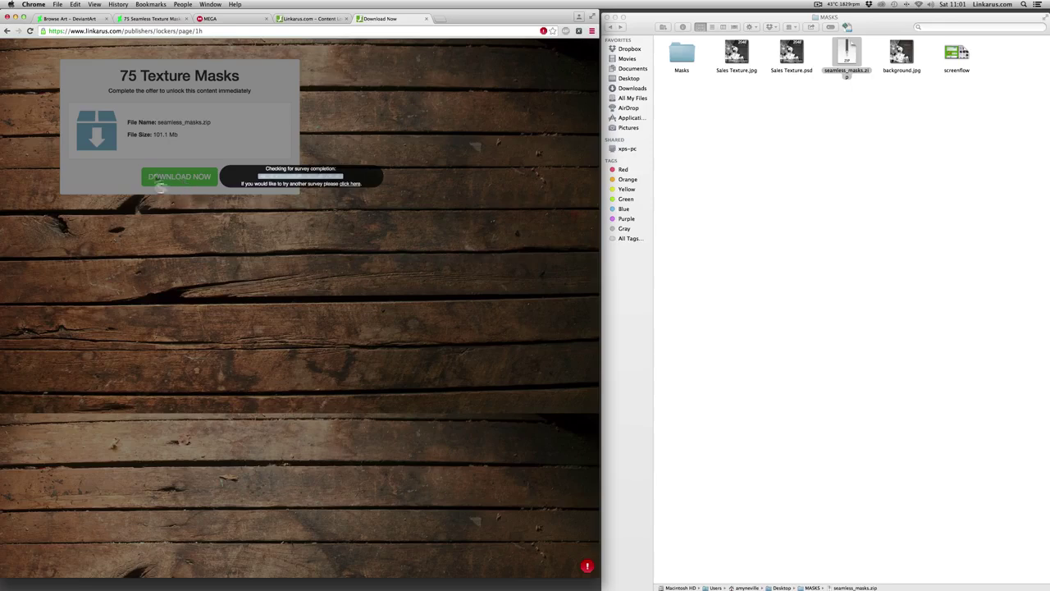
- Go back to the Linkarus lockers tab, then to the 75 Seamless Texture Masks edit page
key(ctrl+shift+Tab)
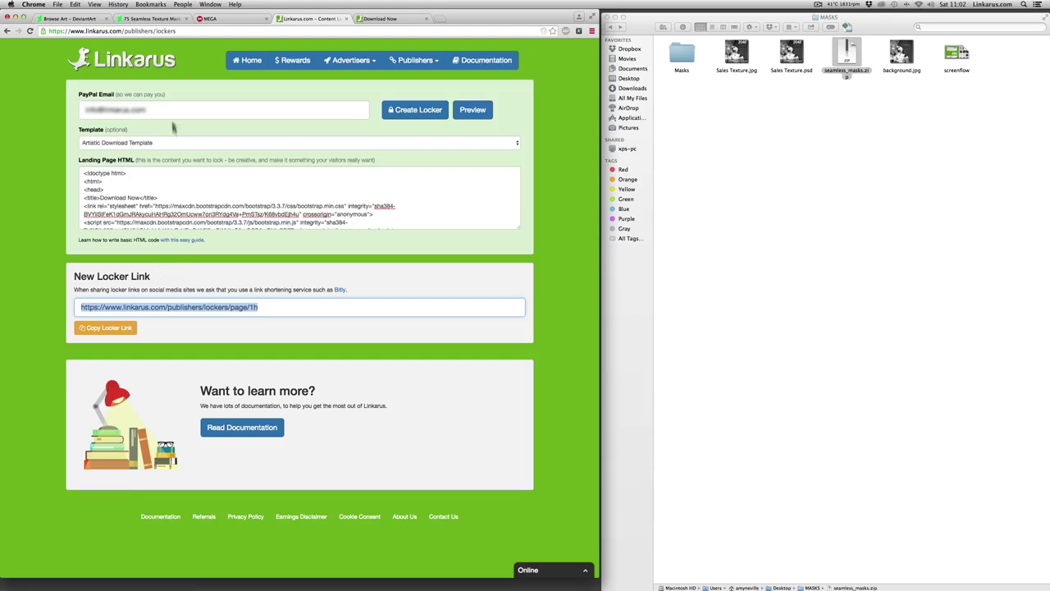
click(130, 19)
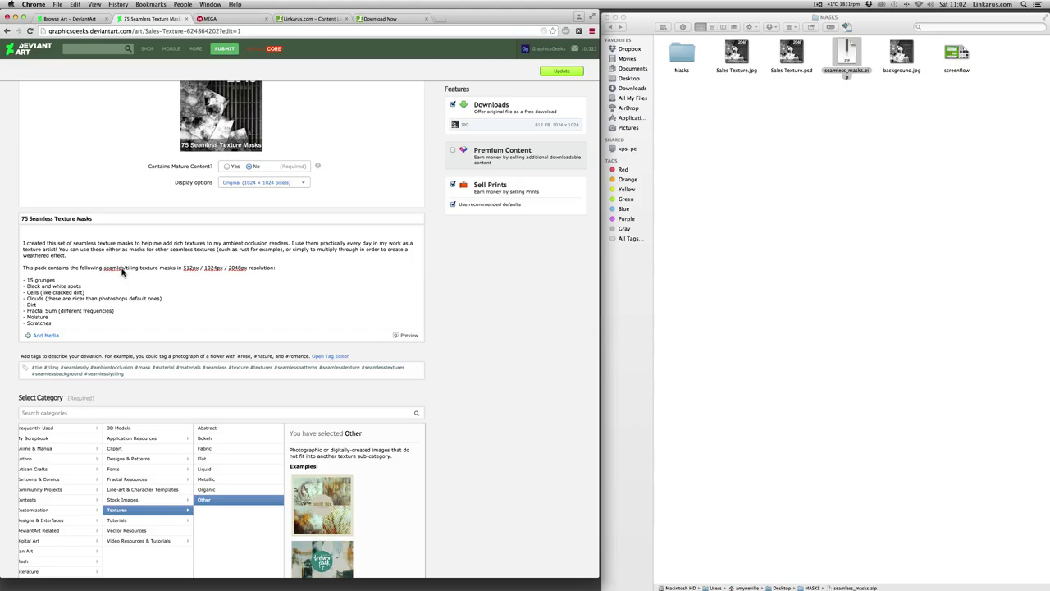
- Fix 'seamles' to 'seamless' and add the locker link under 'DOWNLOAD NOW FOR FREE (PLEASE COMPLETE OFFER TO UNLOCK)'
click(123, 272)
text(s)
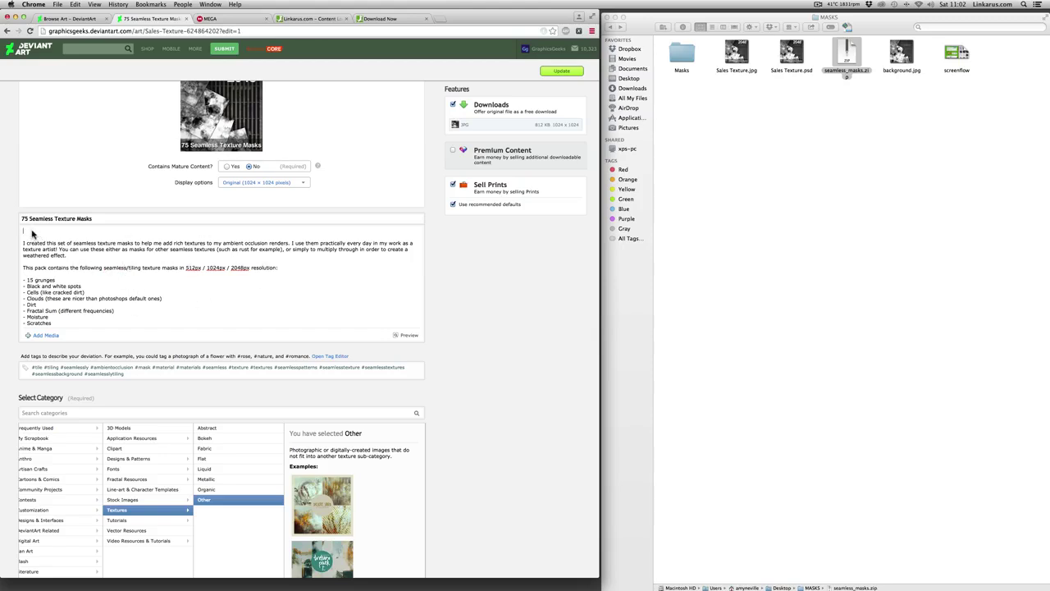
key(super+v)
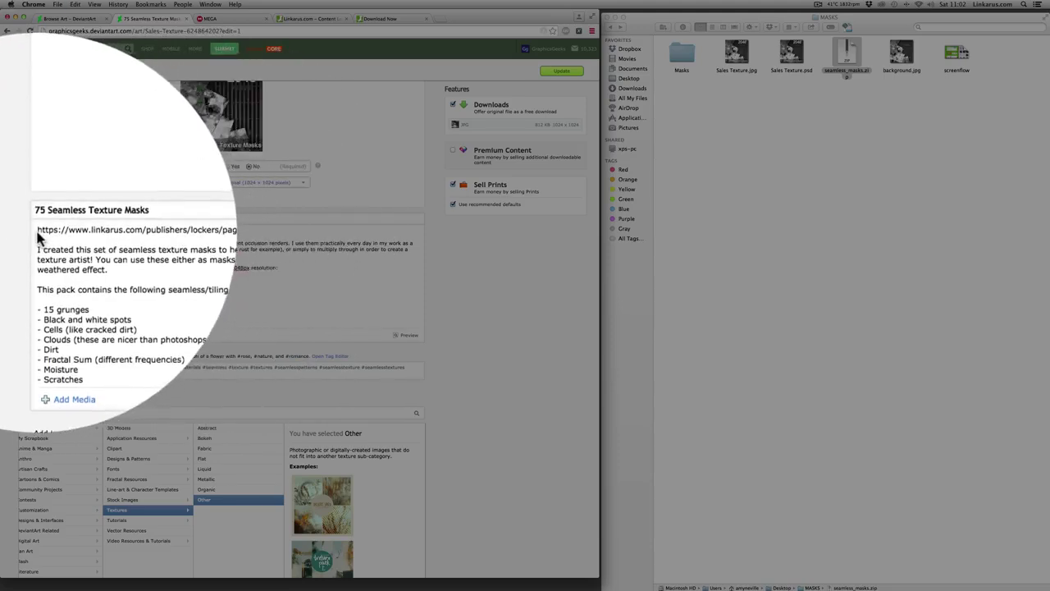
key(super+Up)
key(Return)
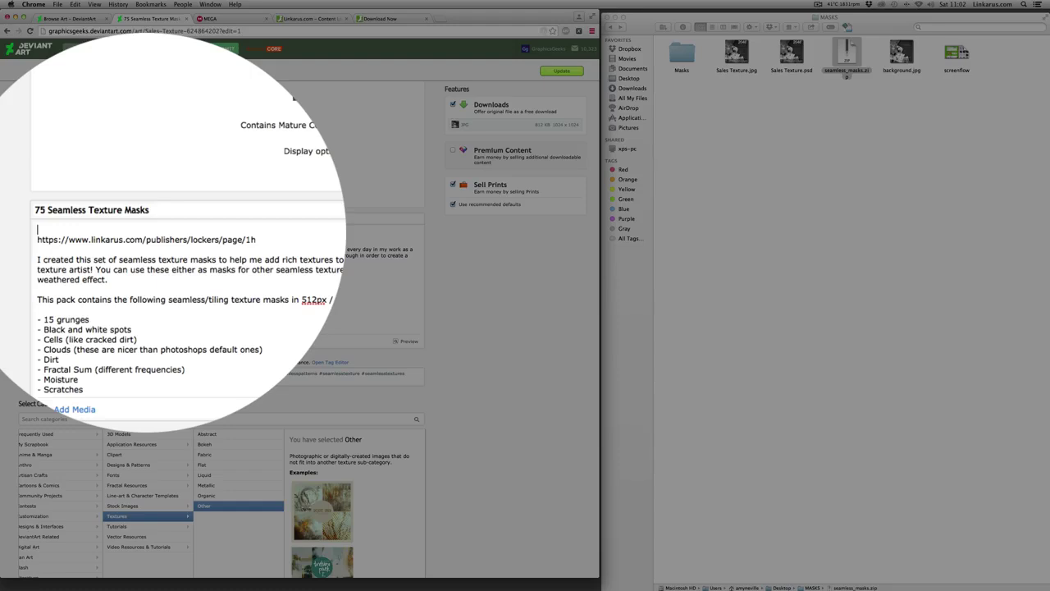
text(DOWNLOAD NOW FOR FREE ()
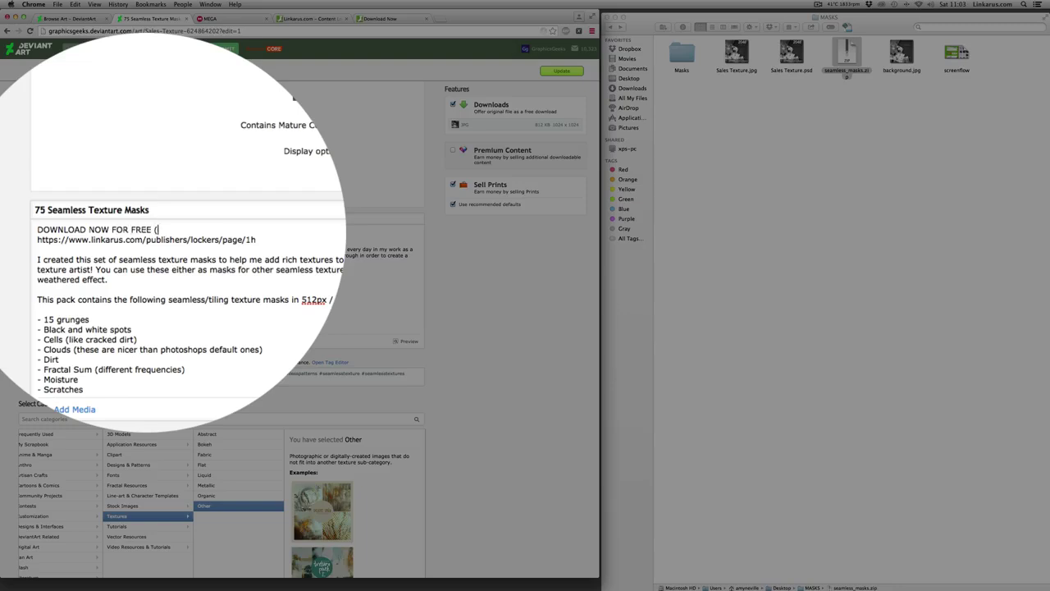
text(PLEASE COMPLETE OFFER TO)
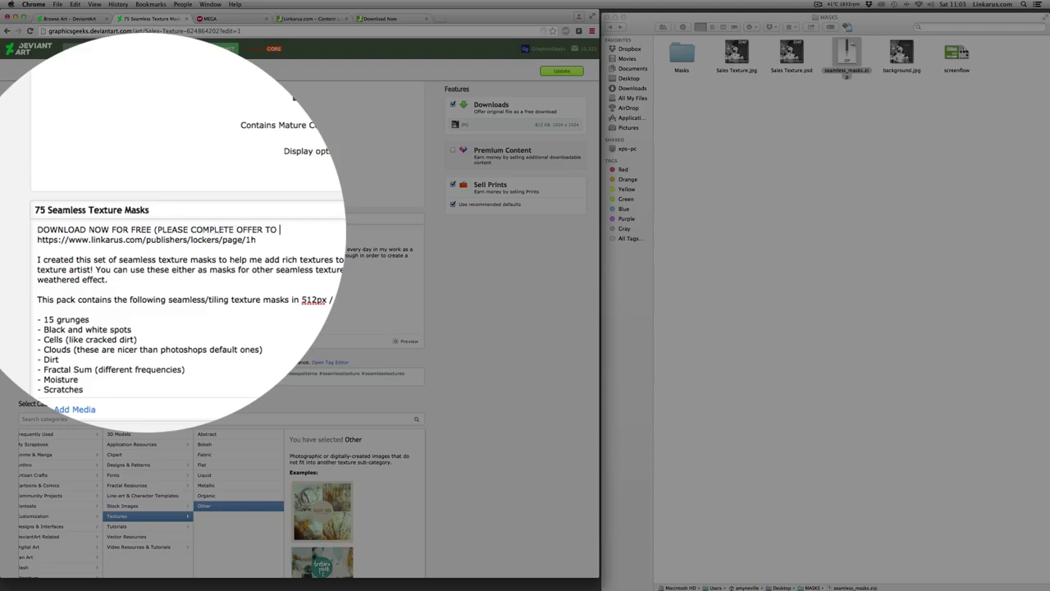
text( UNLOCK)
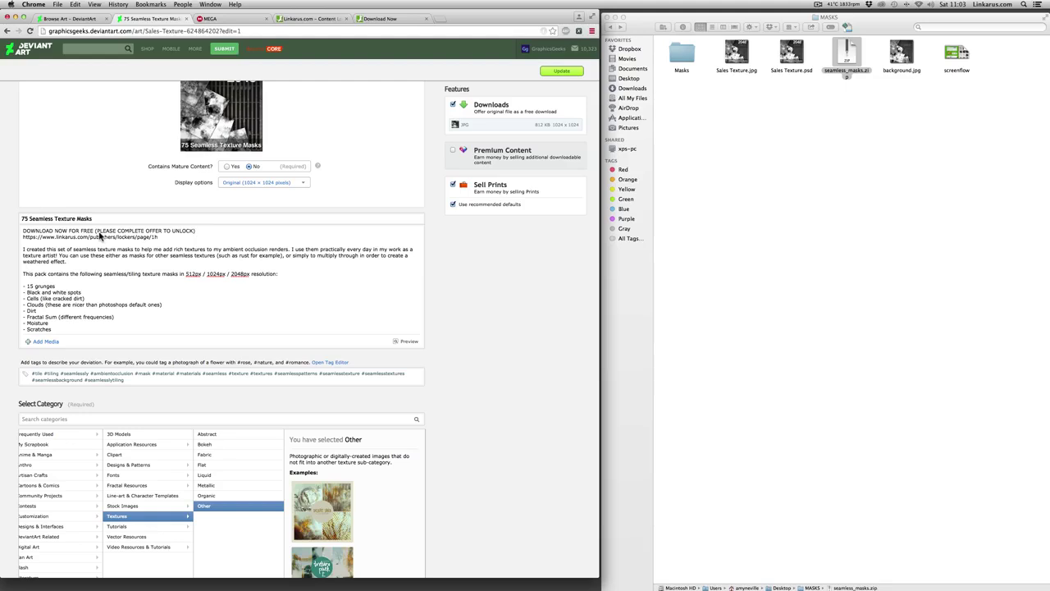
click(196, 235)
- Update the deviation and check that the published description shows the download line
click(553, 73)
scroll(261, 232, down, 2)
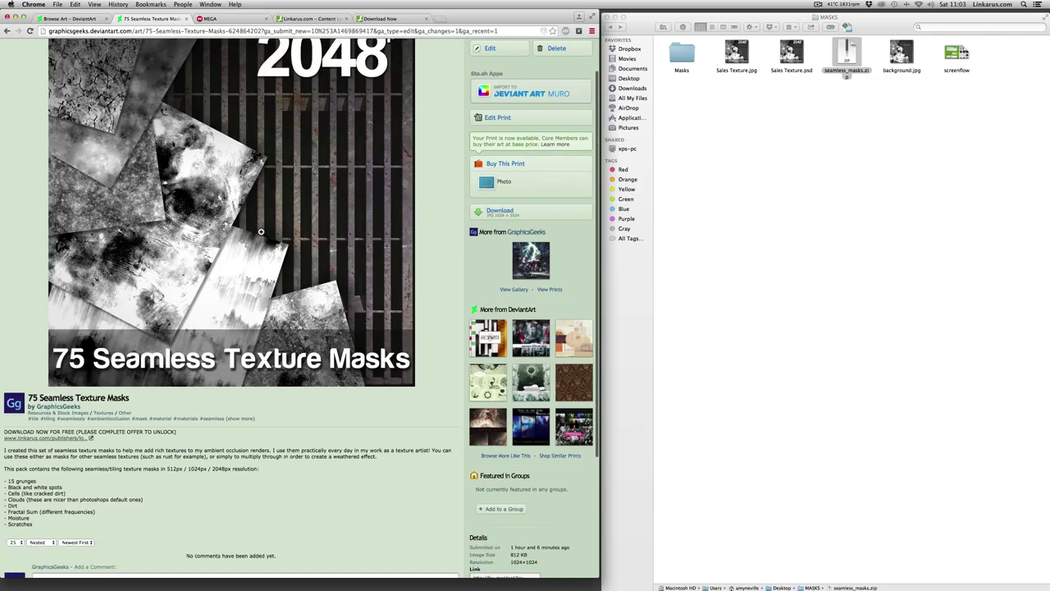
scroll(261, 232, up, 2)
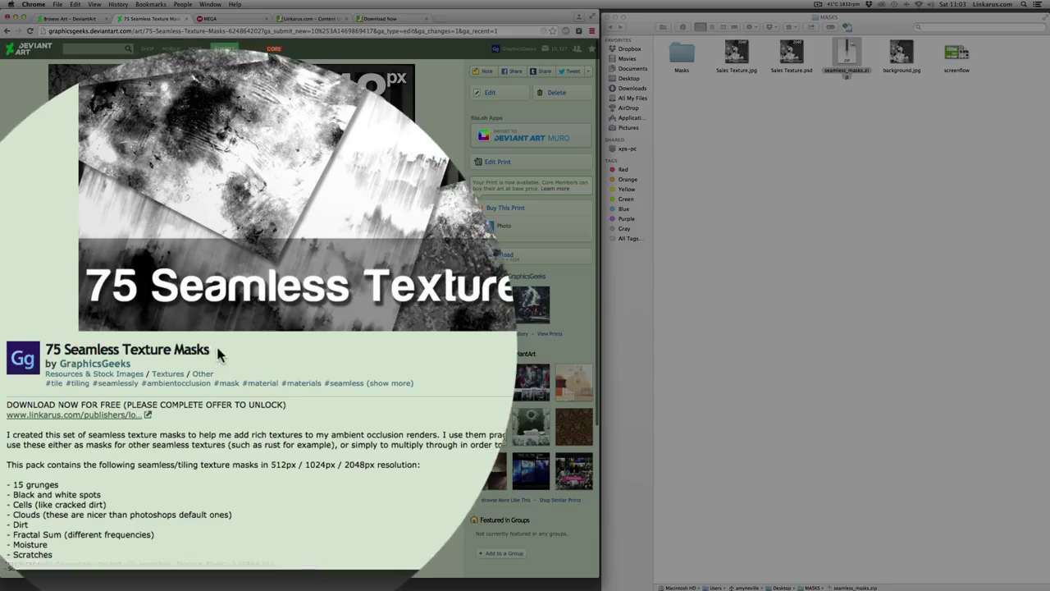
scroll(66, 452, down, 3)
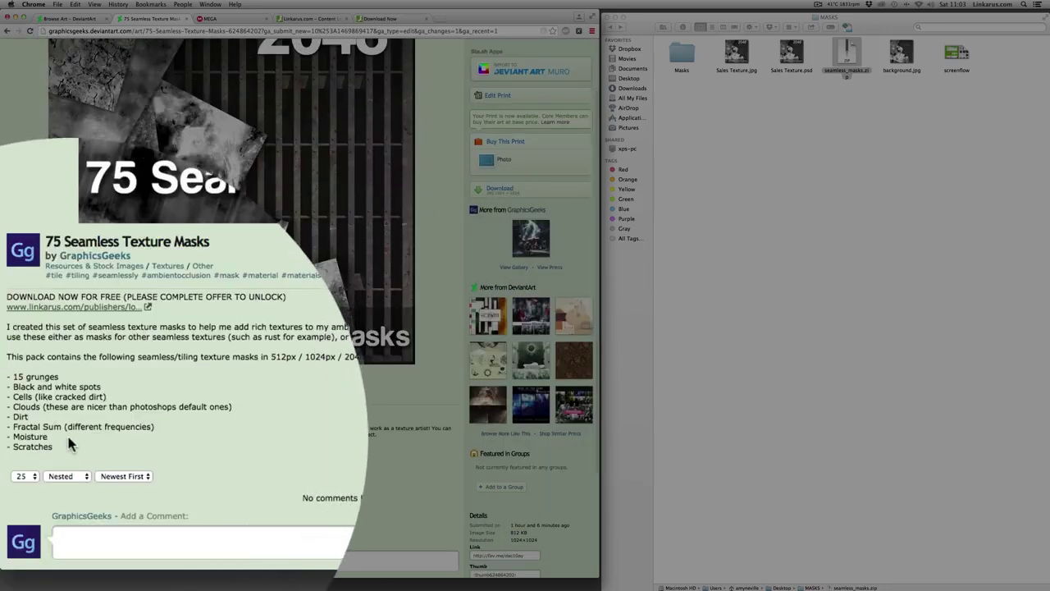
scroll(66, 368, down, 1)
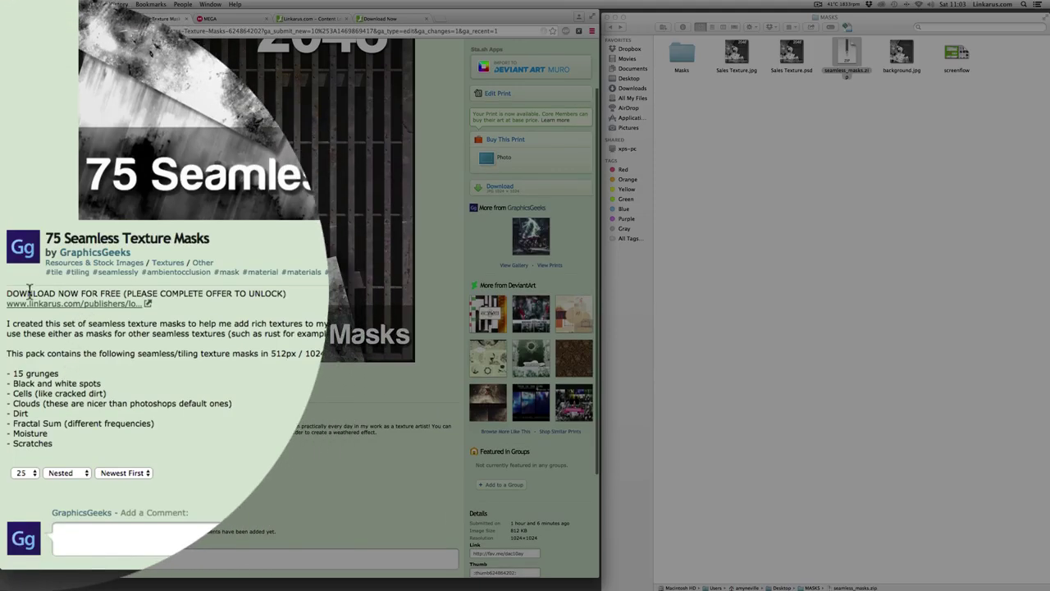
drag(6, 293, 299, 299)
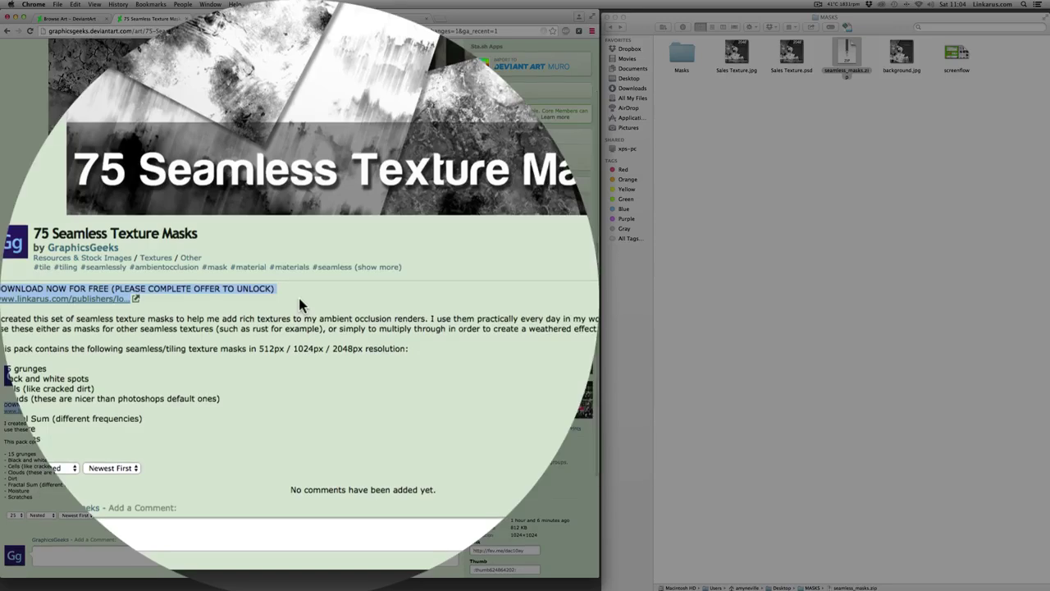
click(264, 300)
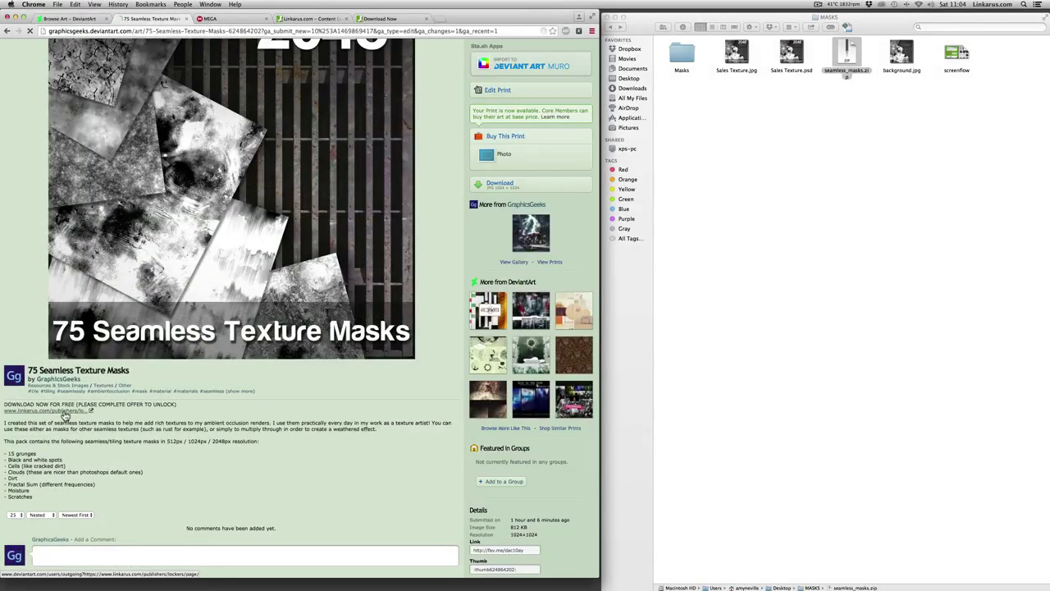
- Follow the linkarus.com link in the published description to the 75 Texture Masks locker page
click(105, 302)
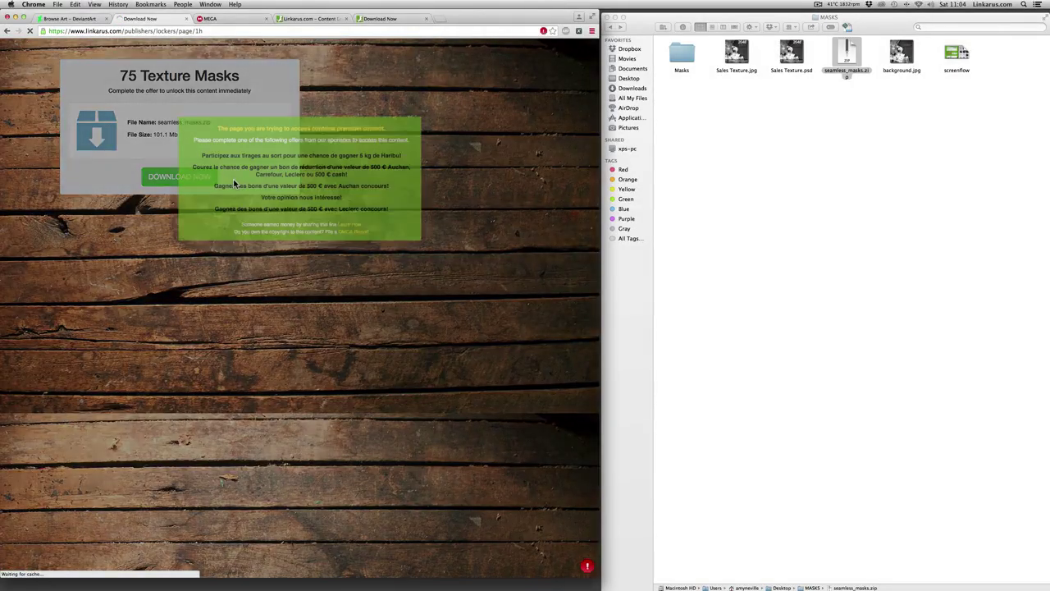